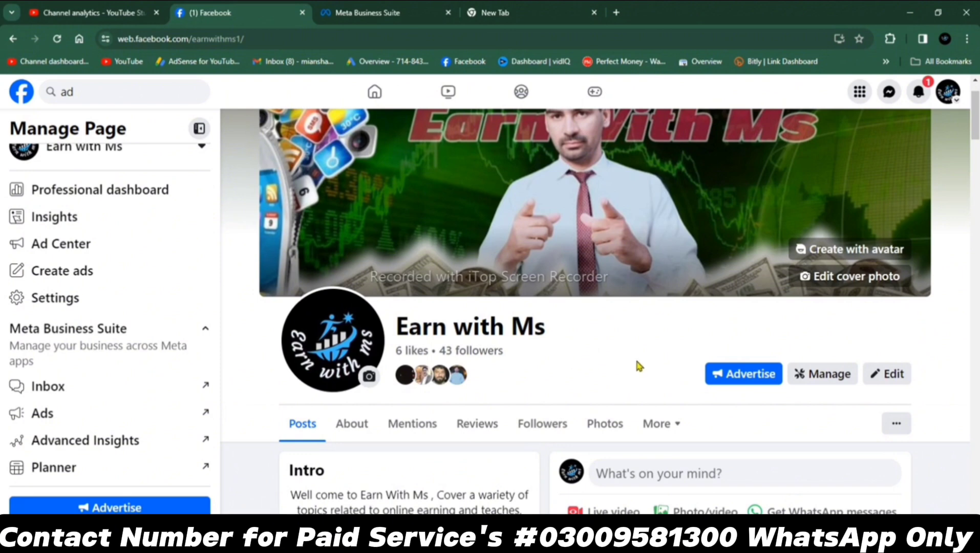
- Open Meta Business Suite for the Earn with Ms page and look over its home overview
scroll(126, 216, "up", 1)
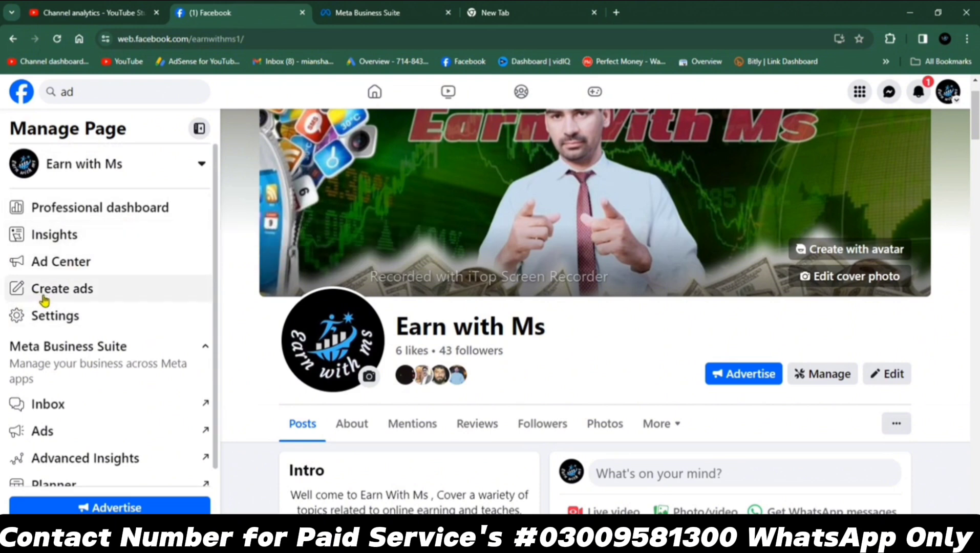
left_click(70, 438)
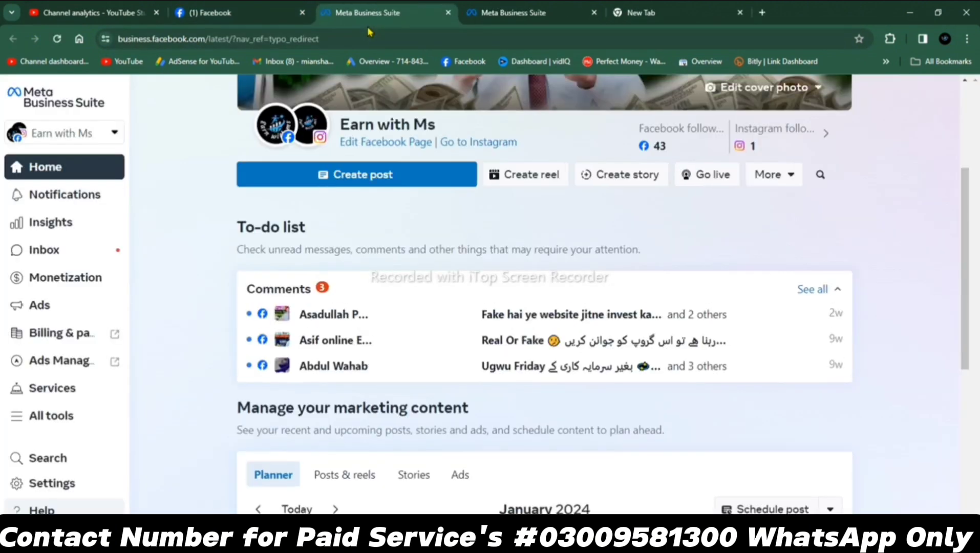
scroll(642, 247, "up", 4)
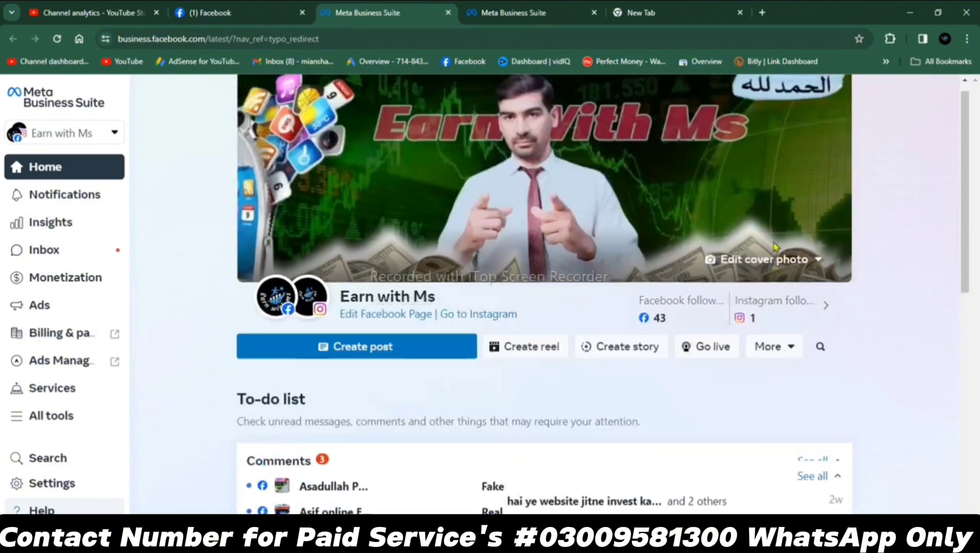
scroll(507, 301, "down", 1)
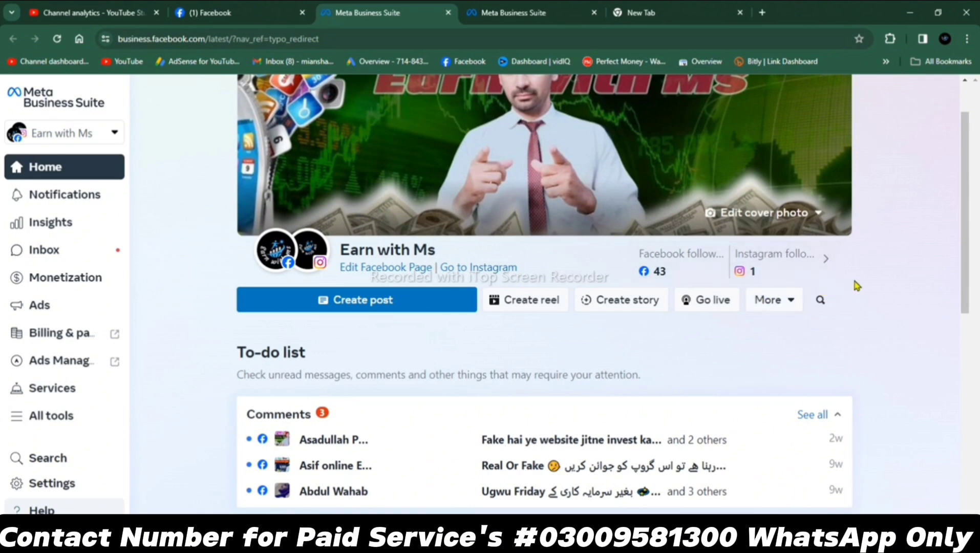
scroll(854, 285, "down", 2)
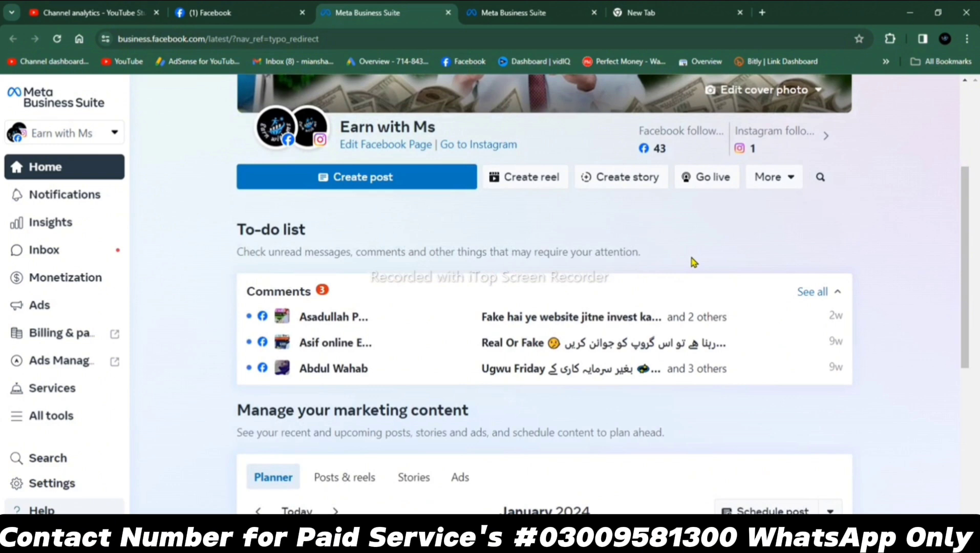
scroll(676, 264, "up", 3)
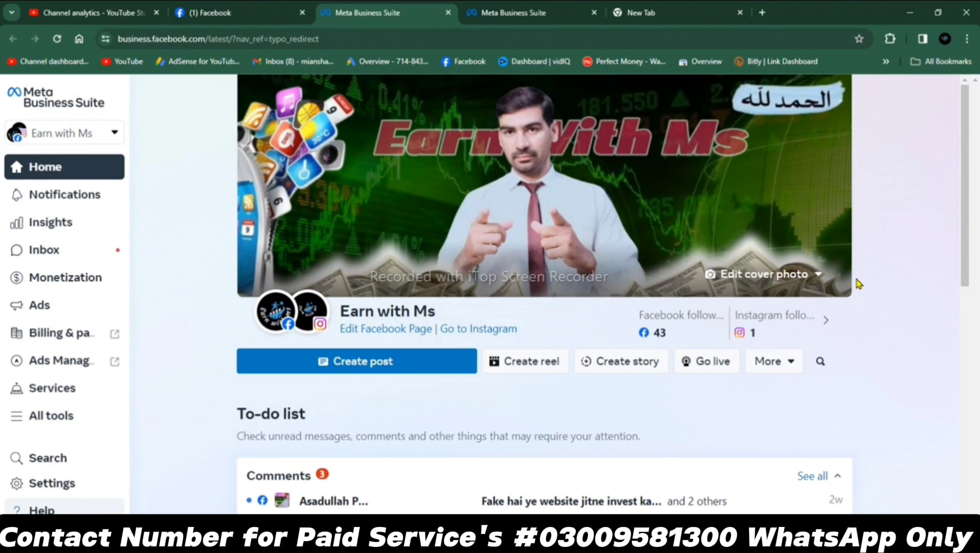
scroll(543, 259, "down", 2)
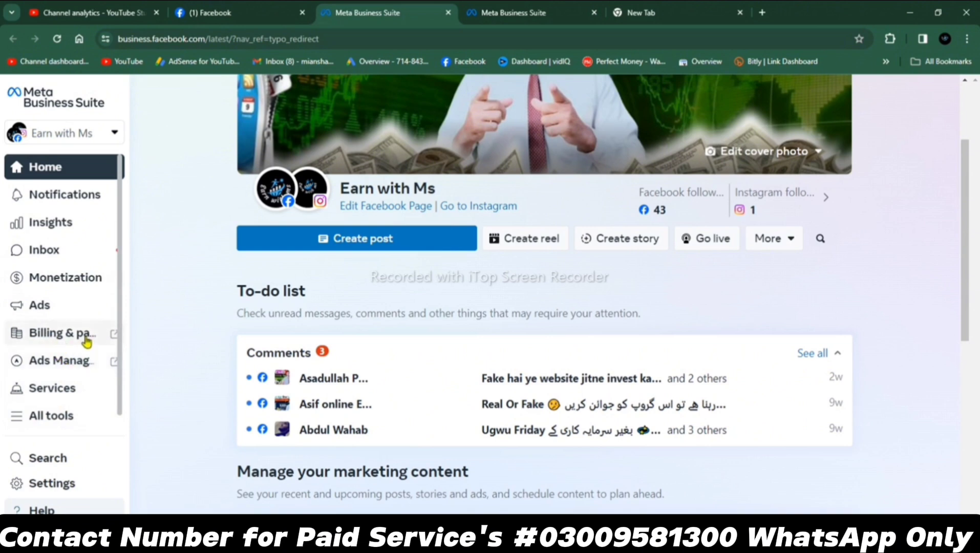
- Look through the complete list of Business Suite tools and close it
left_click(51, 417)
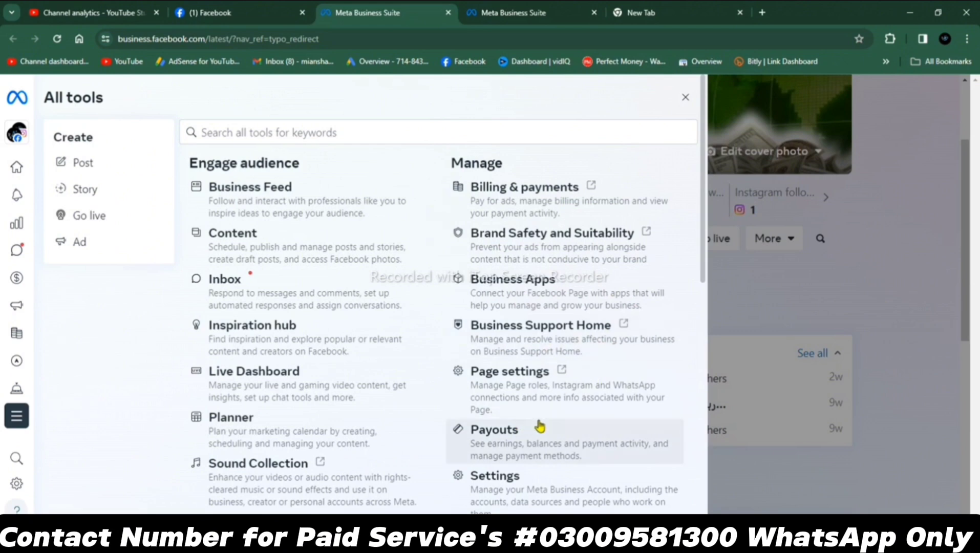
scroll(528, 413, "down", 2)
scroll(505, 328, "up", 2)
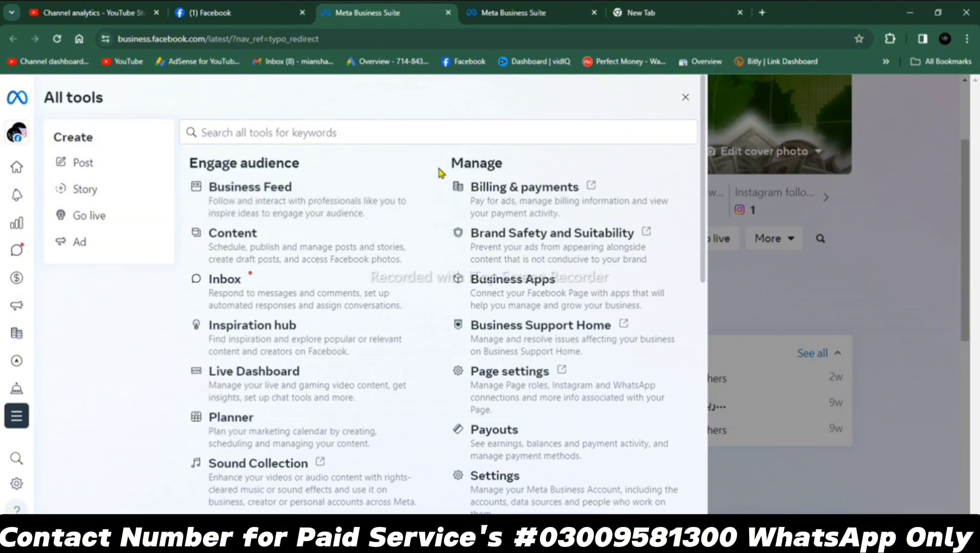
left_click(686, 97)
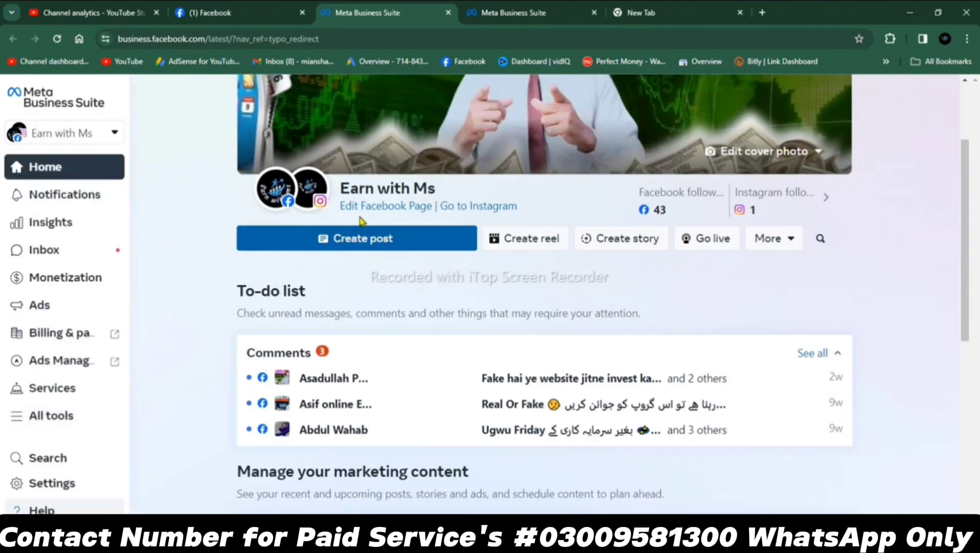
- Open Ads Manager and dismiss the payment method reminder after viewing its debit or credit card form
left_click(73, 366)
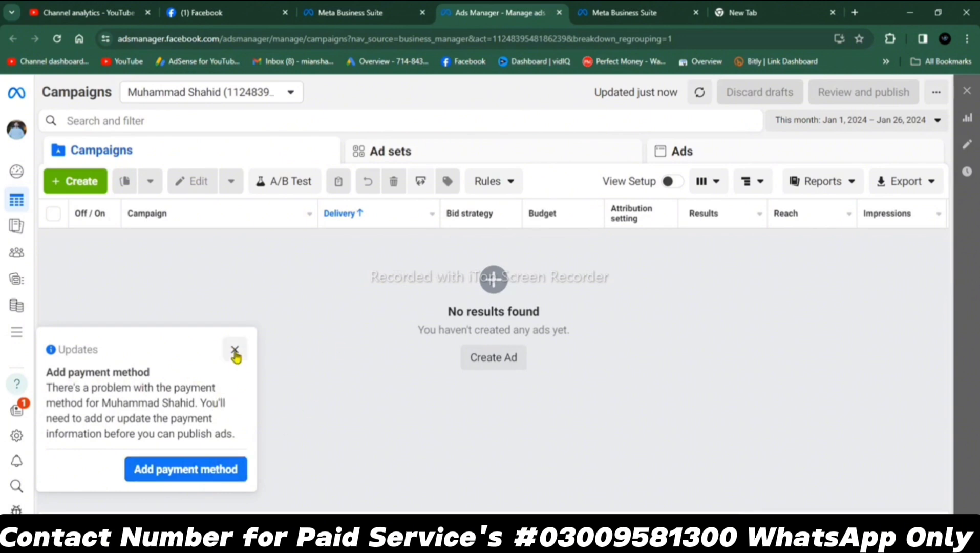
left_click(197, 469)
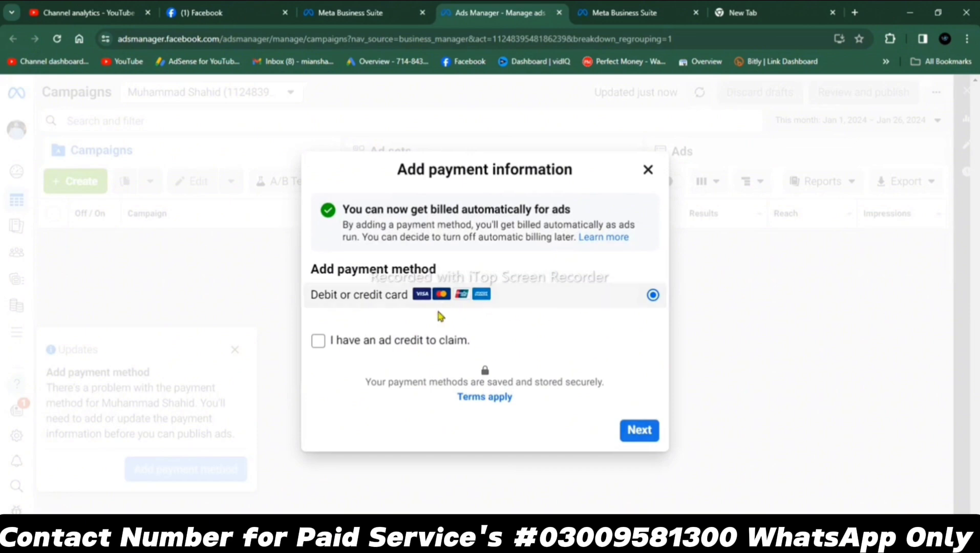
left_click(638, 426)
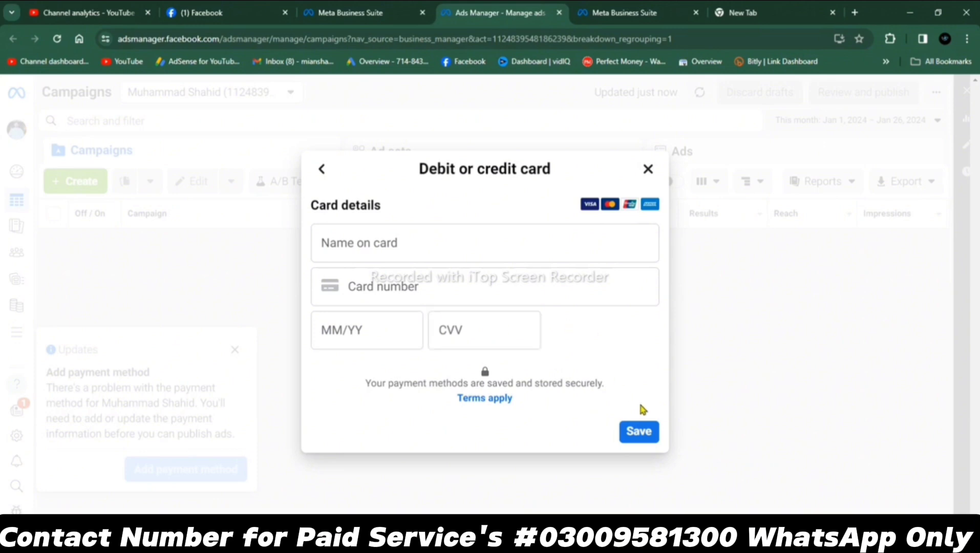
left_click(647, 170)
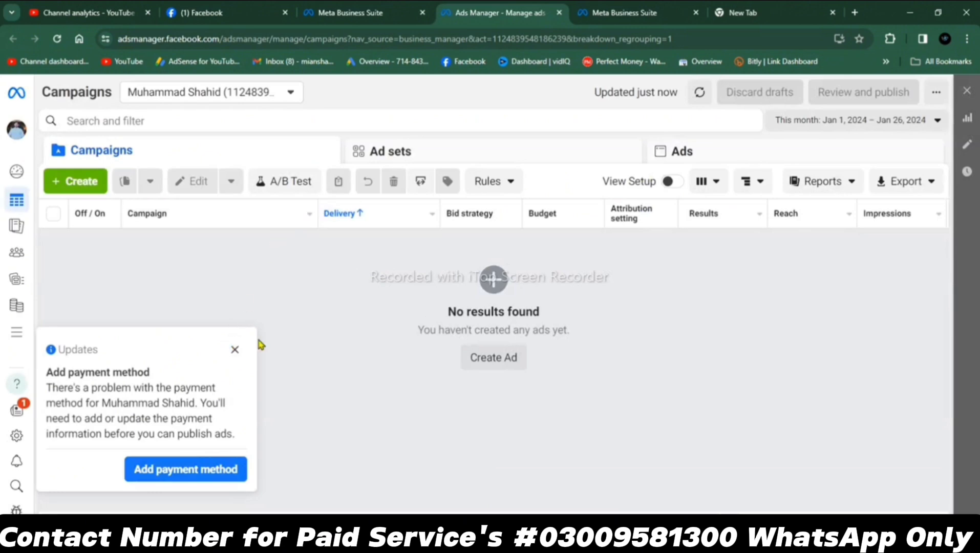
left_click(236, 350)
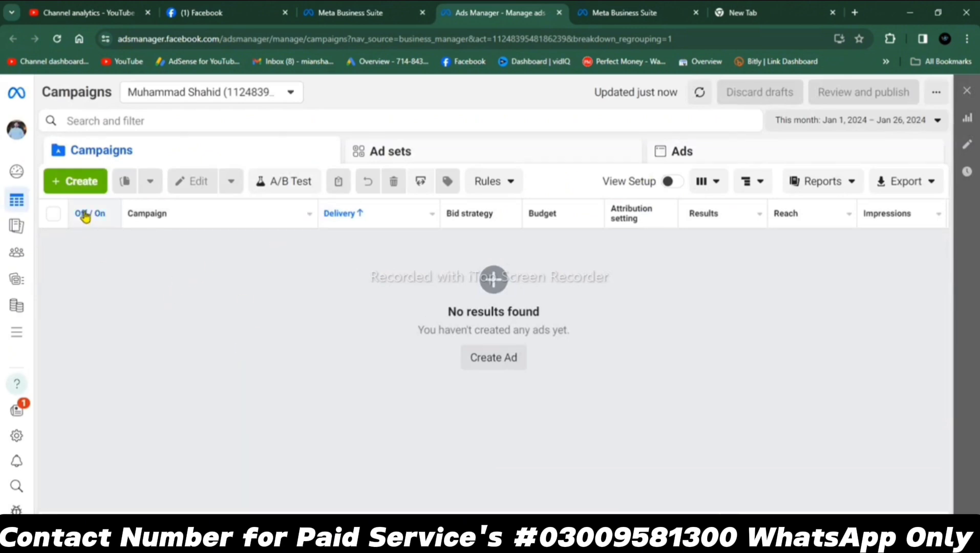
- Start a new Auction campaign and compare the Awareness and Traffic objectives
left_click(77, 182)
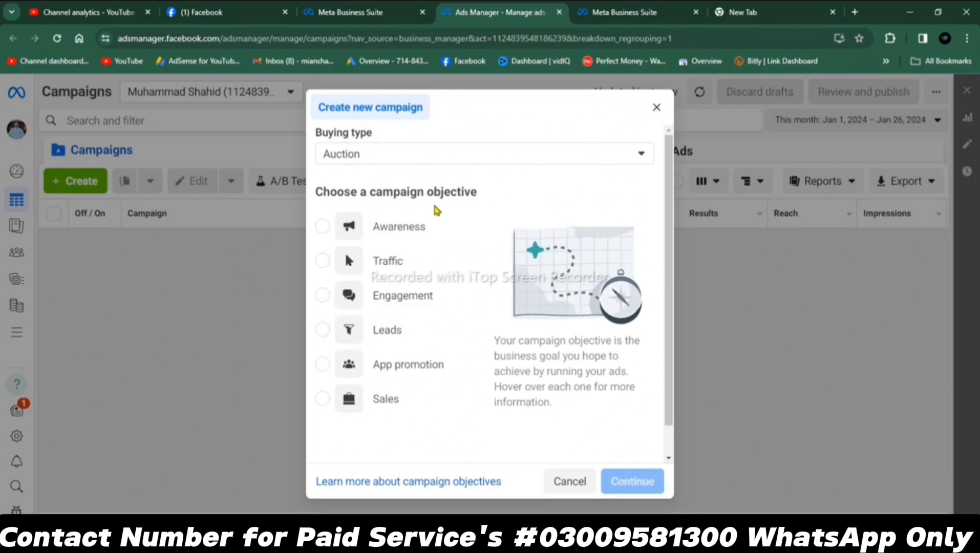
mouse_move(387, 227)
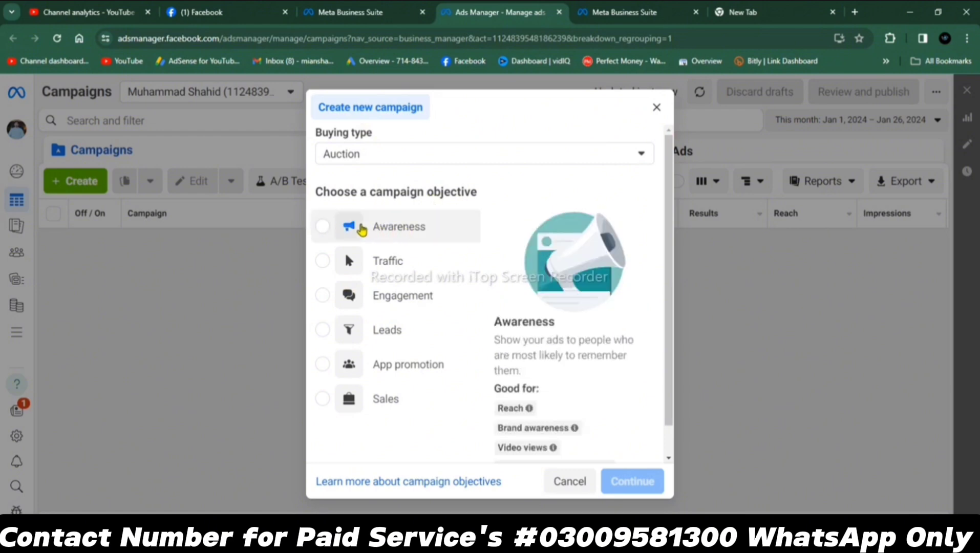
left_click(322, 228)
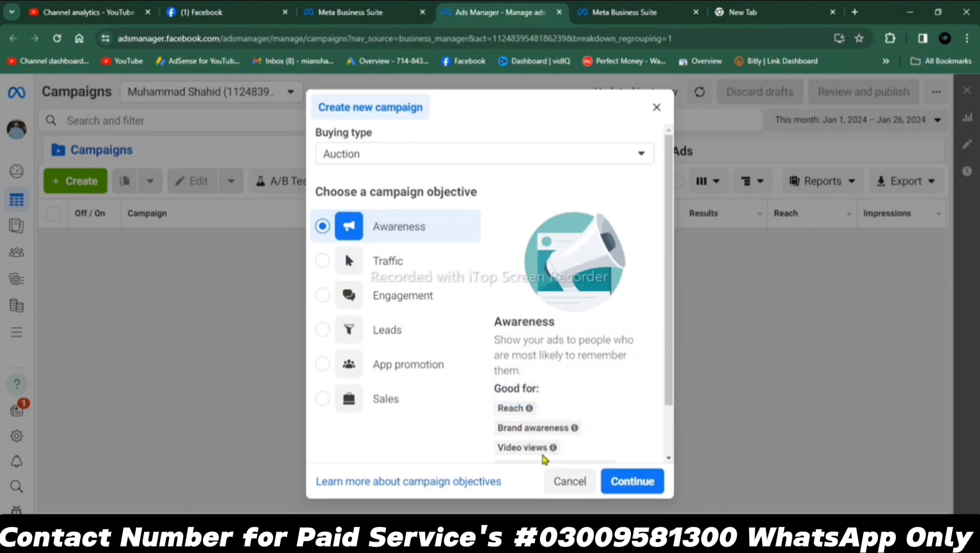
mouse_move(553, 449)
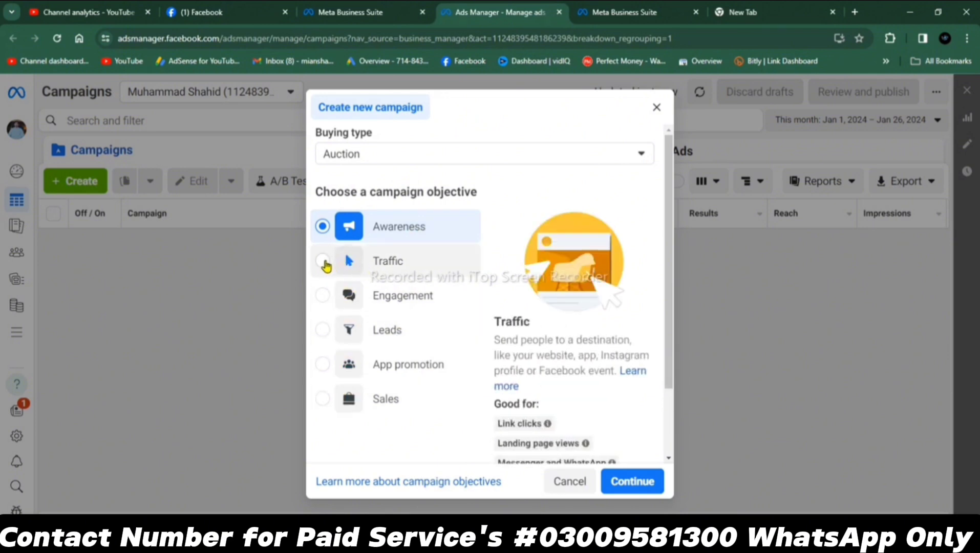
left_click(322, 262)
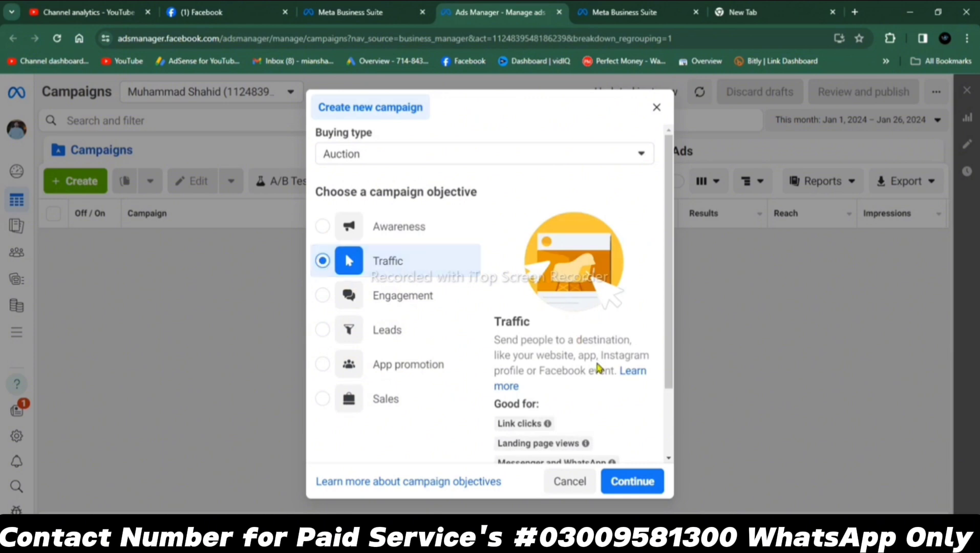
- Choose the Sales objective and create the campaign with the Advantage+ shopping campaign setup
scroll(599, 369, "down", 1)
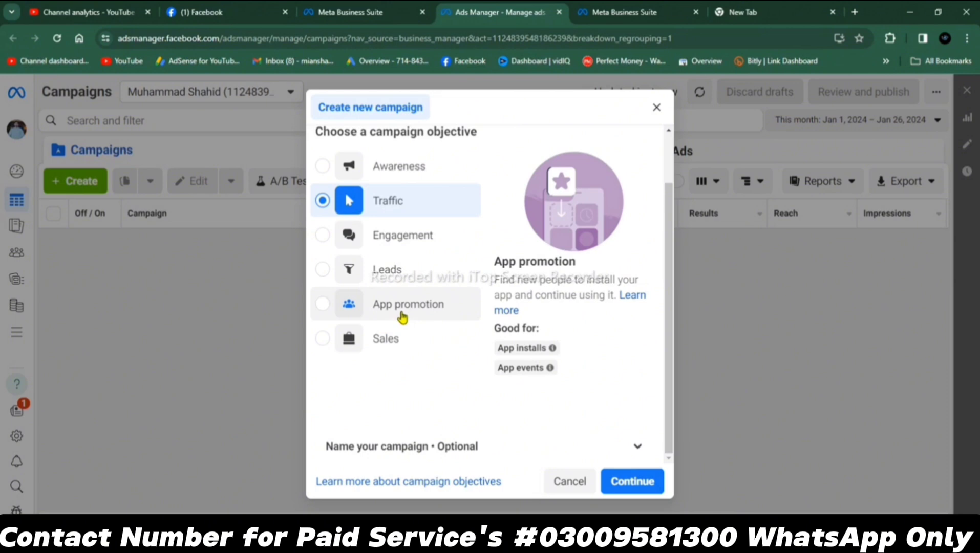
left_click(323, 341)
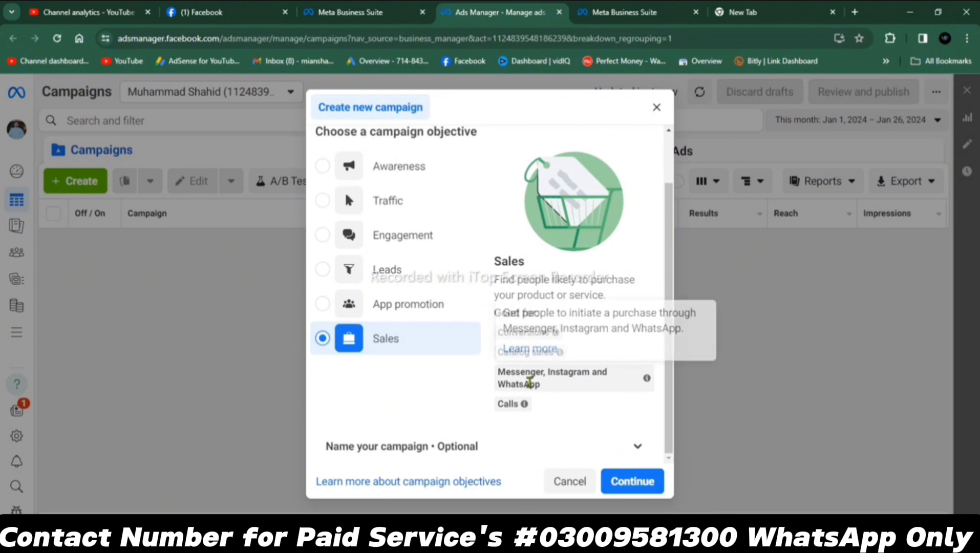
left_click(626, 484)
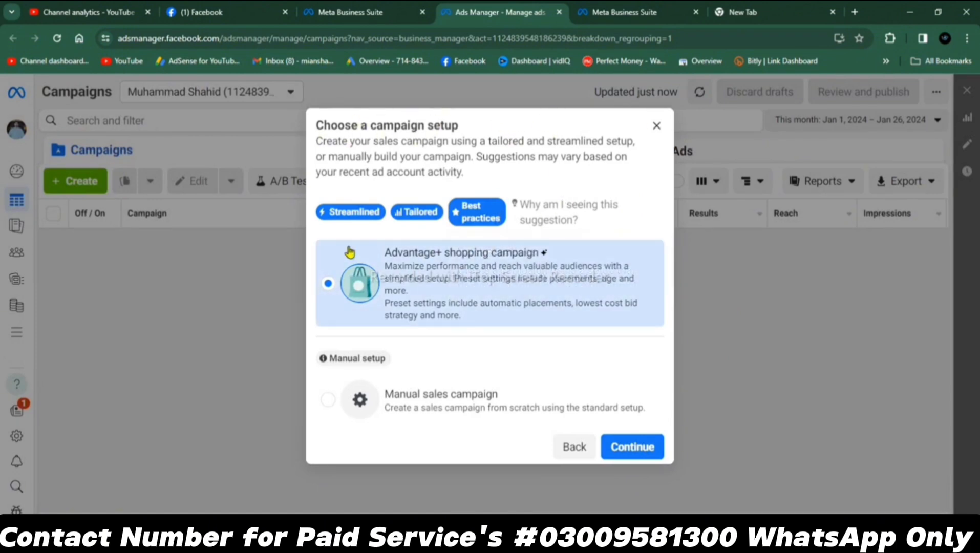
left_click(645, 448)
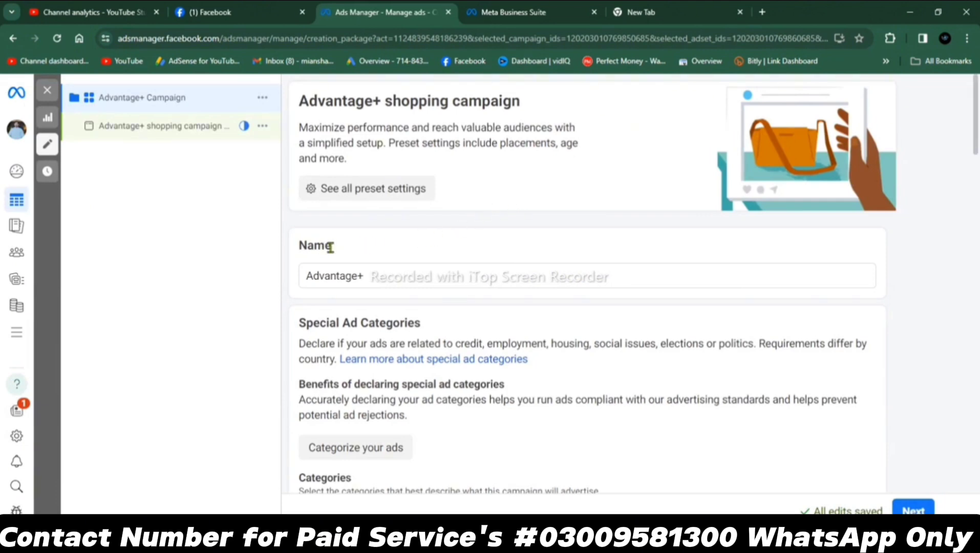
- Review the campaign name field and the available special ad categories without declaring one
left_click(411, 275)
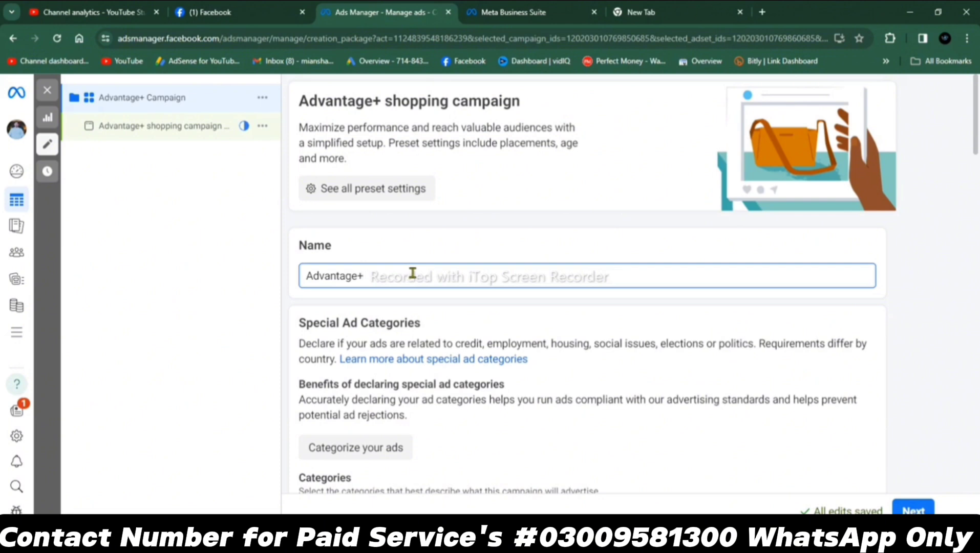
scroll(413, 284, "down", 1)
scroll(414, 286, "down", 2)
scroll(399, 280, "down", 1)
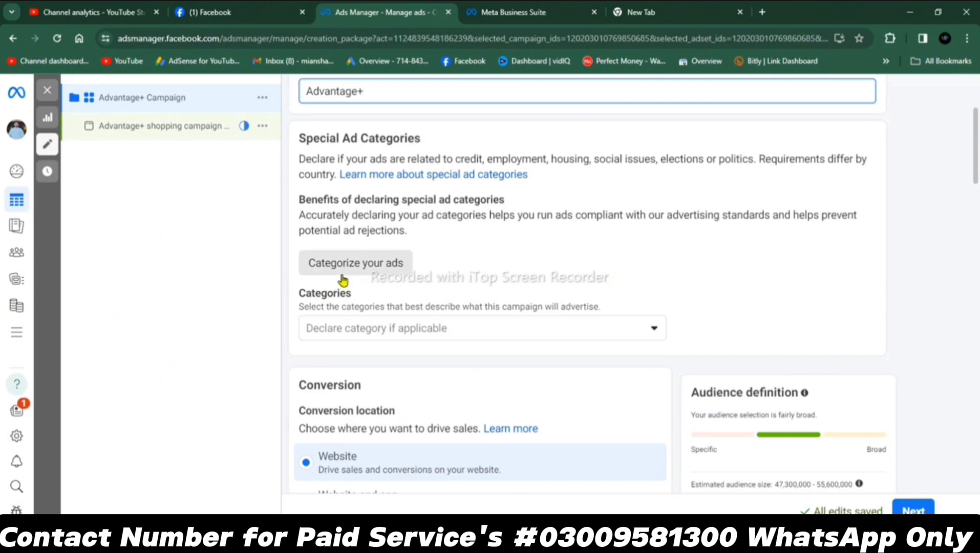
scroll(573, 276, "down", 3)
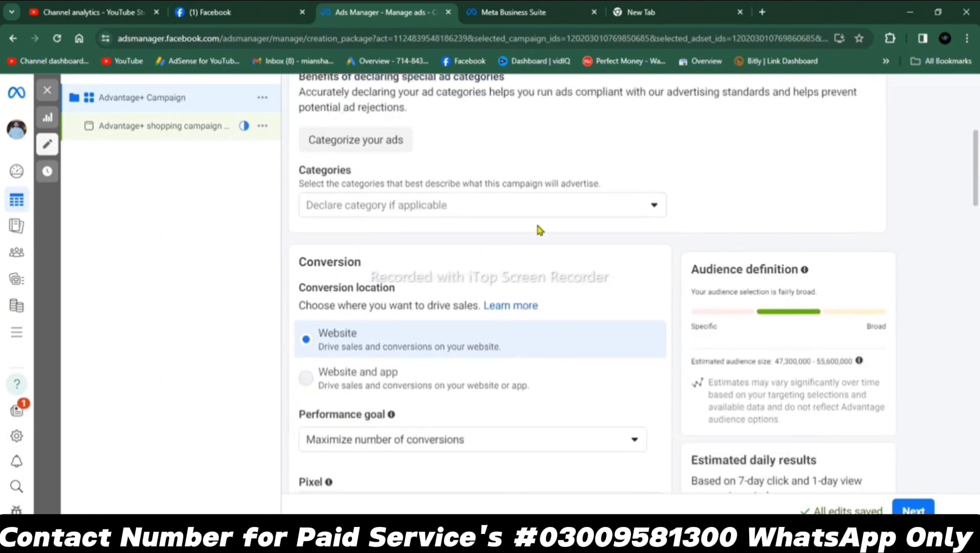
left_click(651, 211)
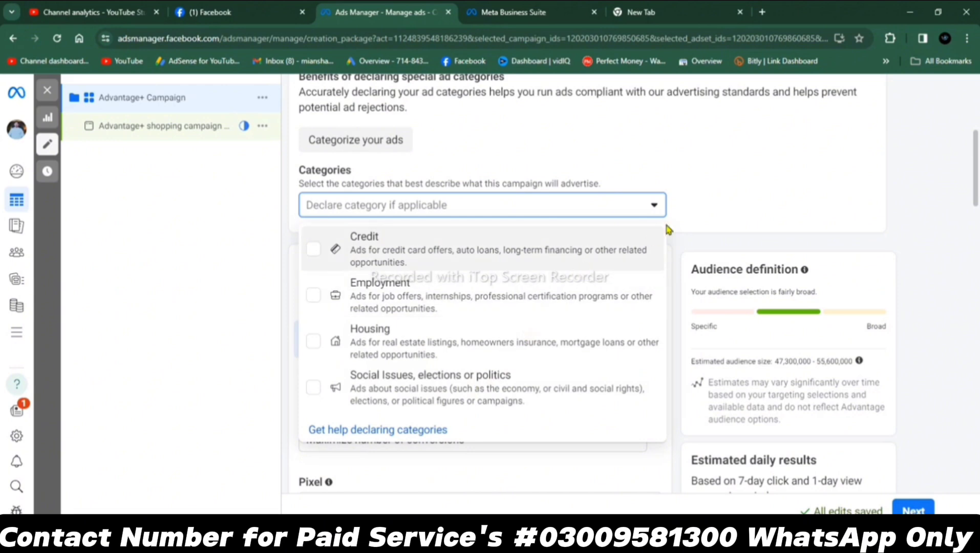
left_click(695, 198)
- Examine the conversion location, performance goal, pixel, conversion event and cost per result goal settings
scroll(532, 297, "down", 3)
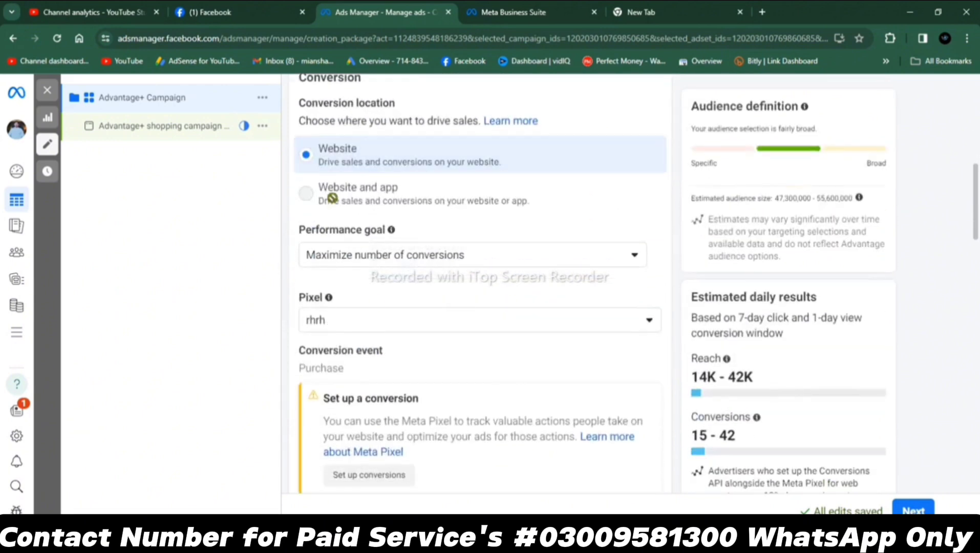
scroll(553, 221, "down", 2)
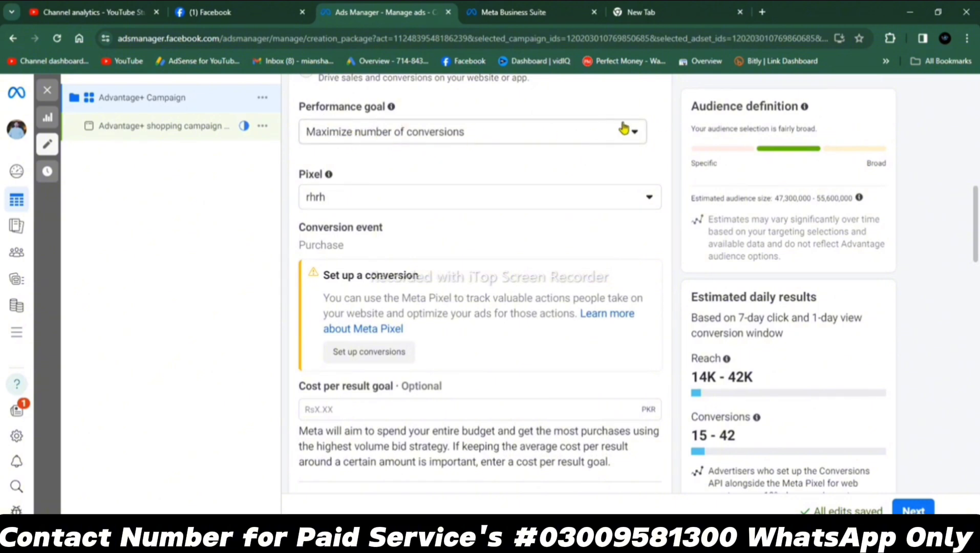
scroll(575, 144, "down", 2)
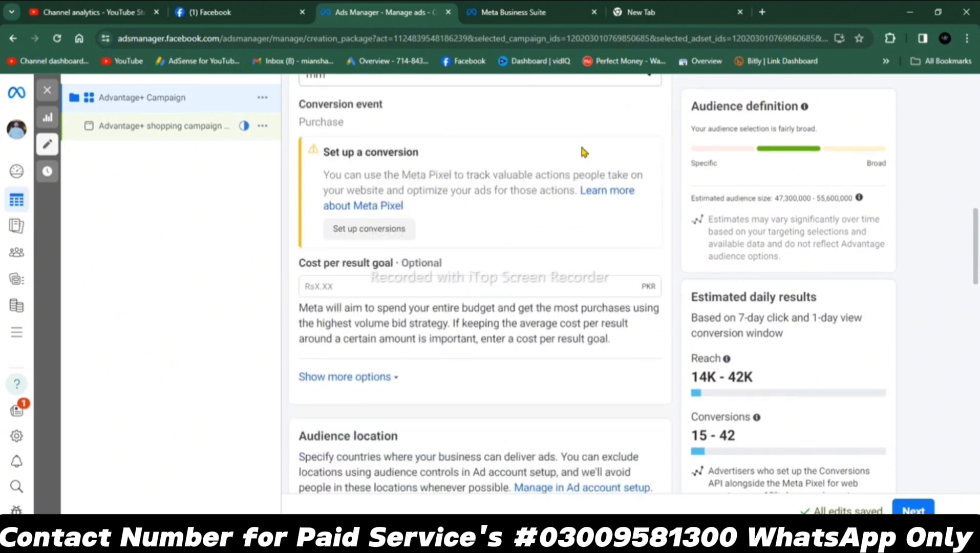
scroll(472, 214, "up", 1)
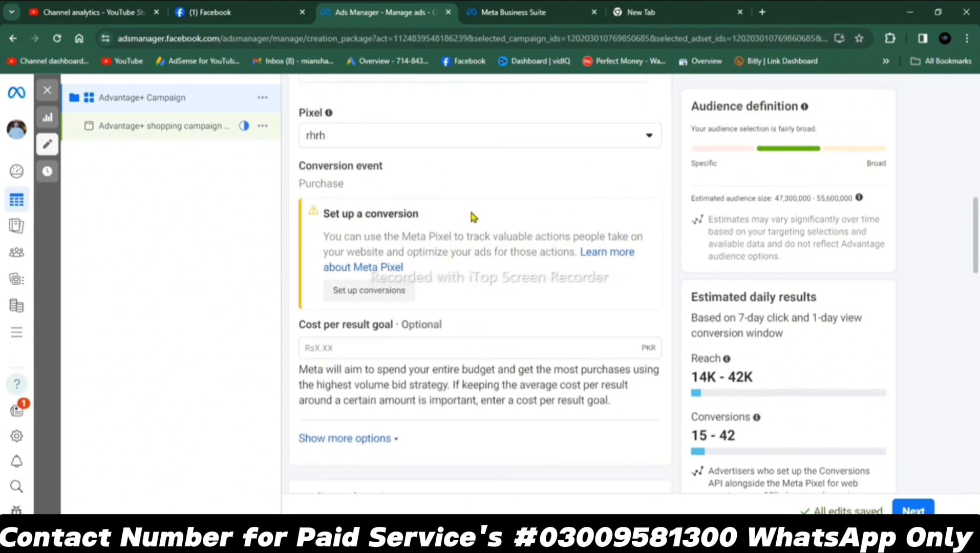
scroll(474, 215, "up", 1)
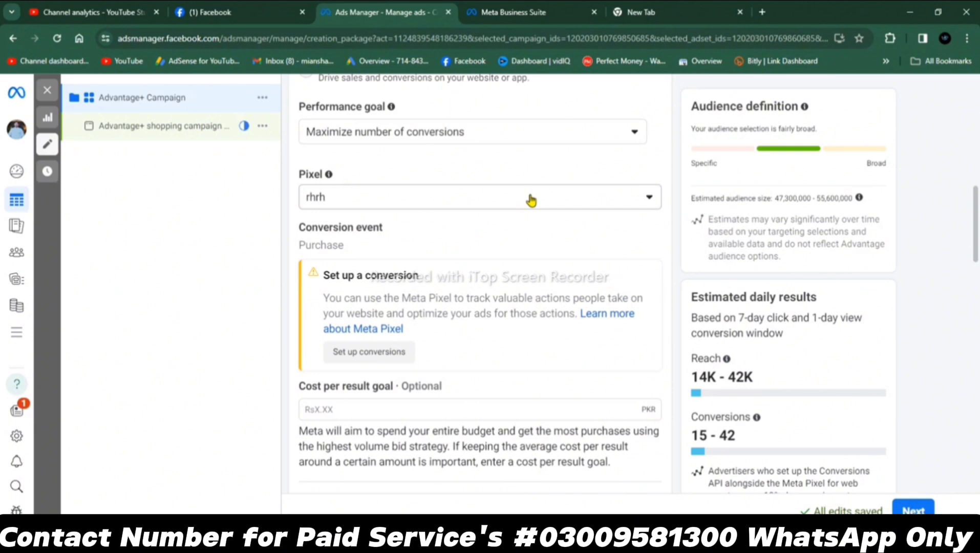
scroll(531, 201, "down", 2)
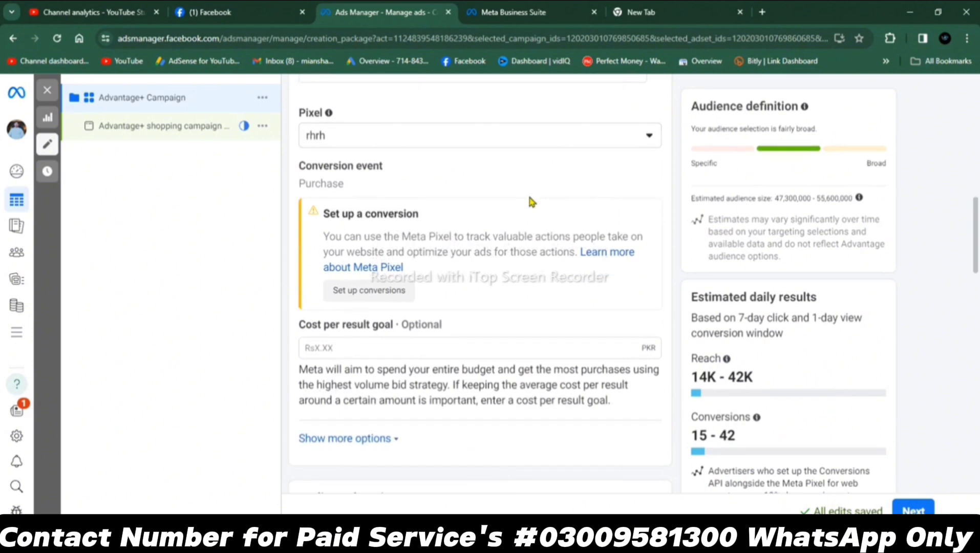
scroll(531, 201, "down", 4)
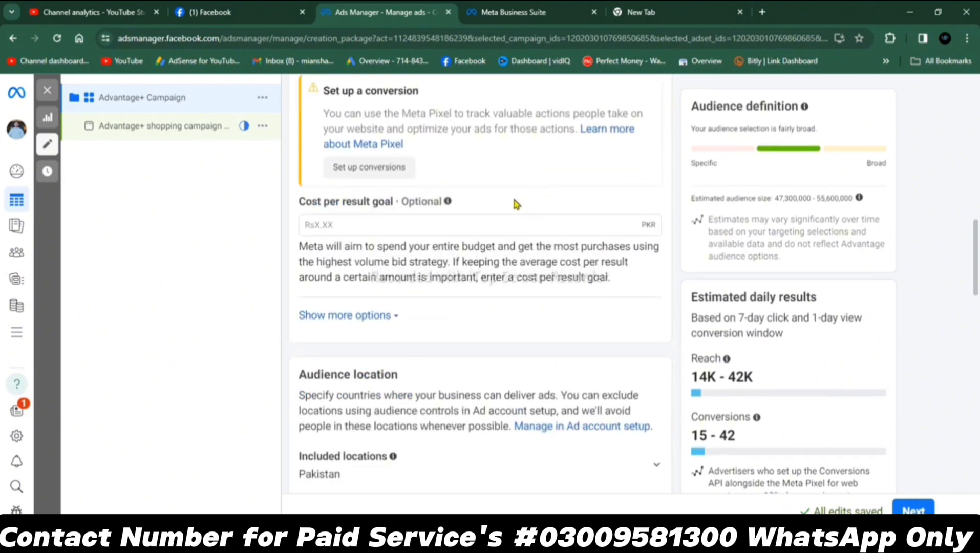
- Examine the campaign's included and excluded audience locations
scroll(521, 197, "down", 4)
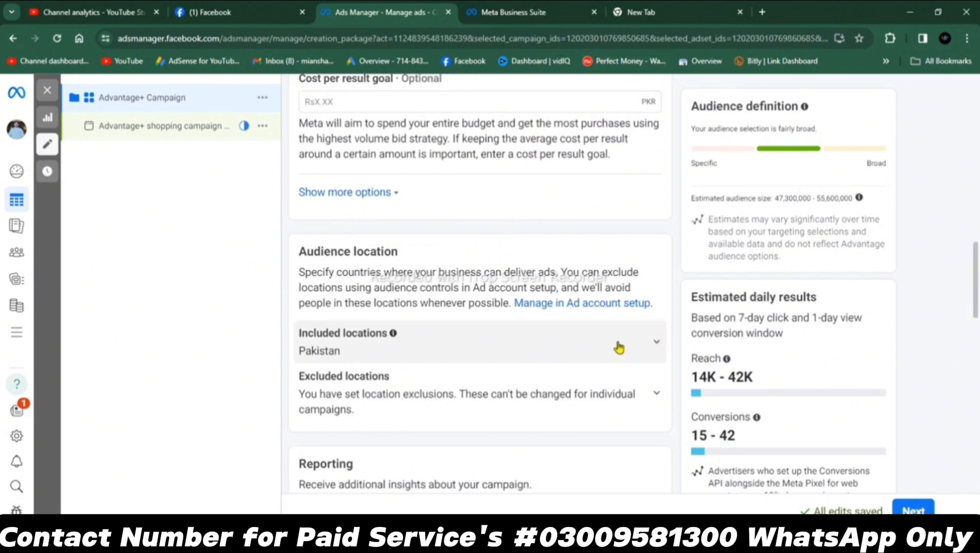
left_click(656, 342)
scroll(615, 306, "down", 3)
scroll(611, 303, "down", 1)
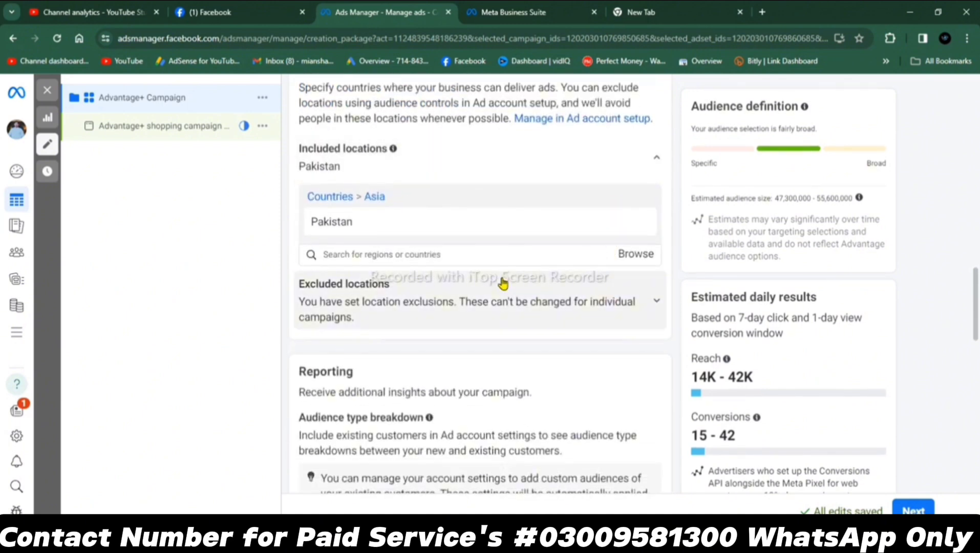
left_click(656, 304)
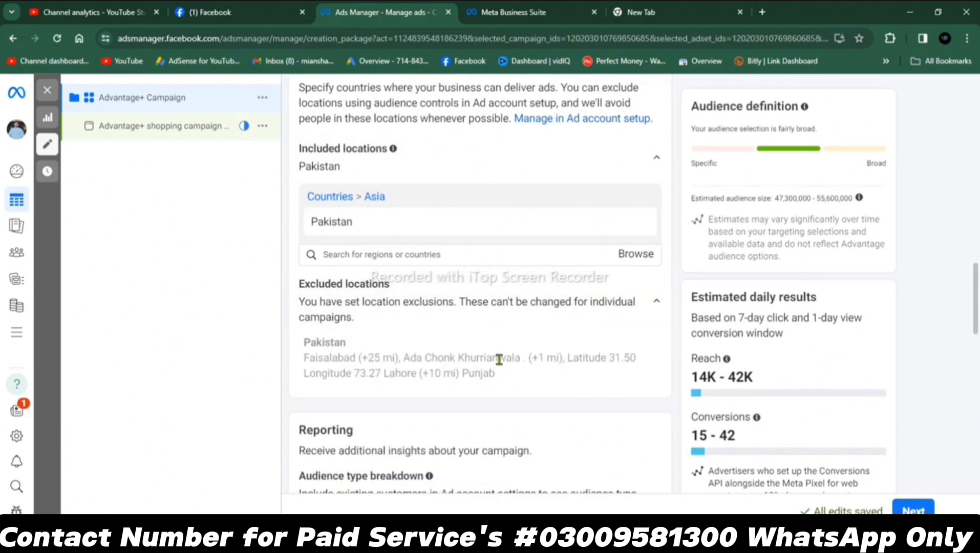
- Switch to Meta Business Suite and open the Audiences tool from its Advertise tools
left_click(538, 7)
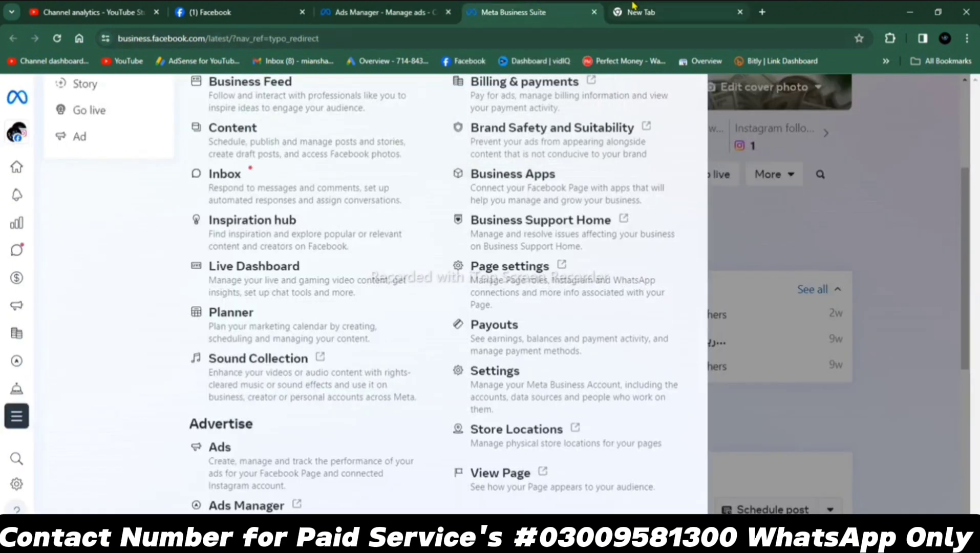
left_click(381, 11)
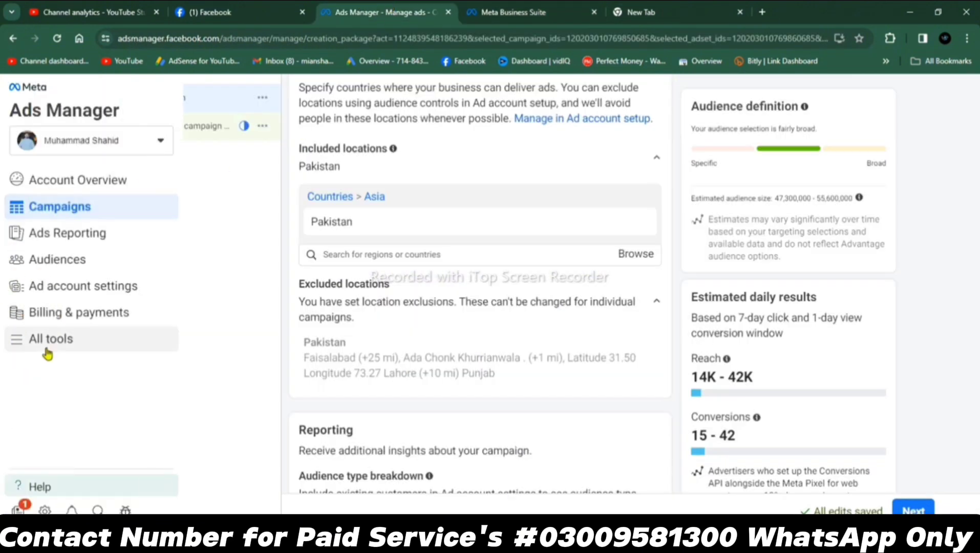
left_click(562, 6)
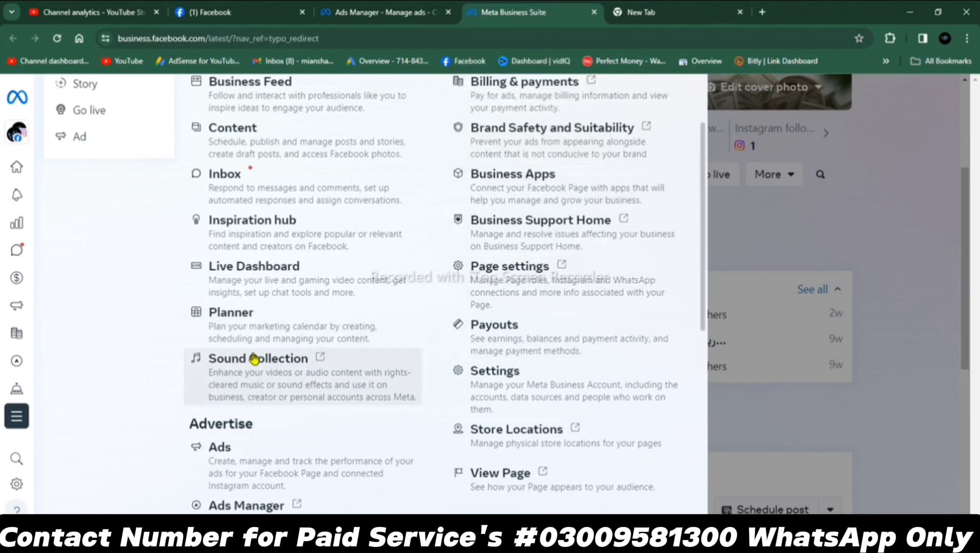
scroll(329, 284, "down", 3)
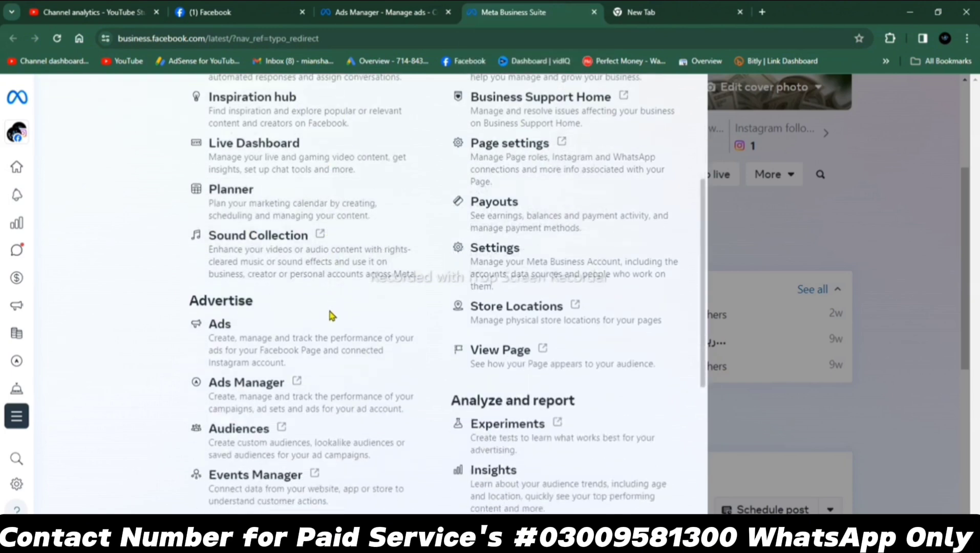
left_click(262, 444)
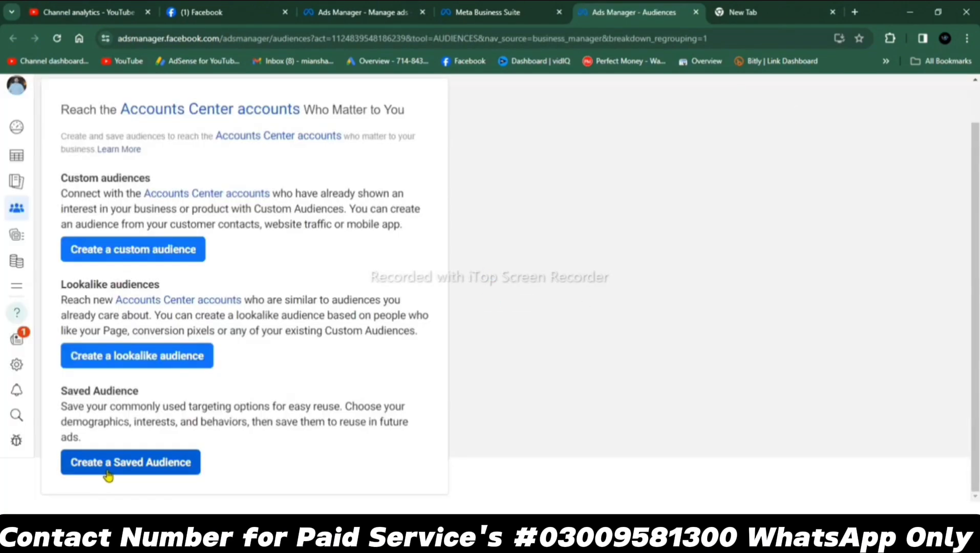
- Start creating a saved audience and name it ddg
left_click(108, 473)
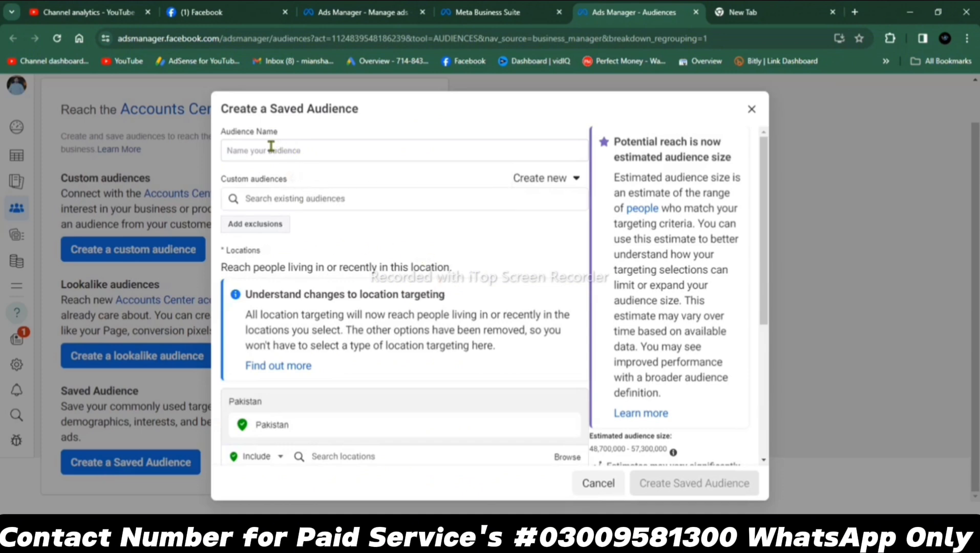
left_click(287, 150)
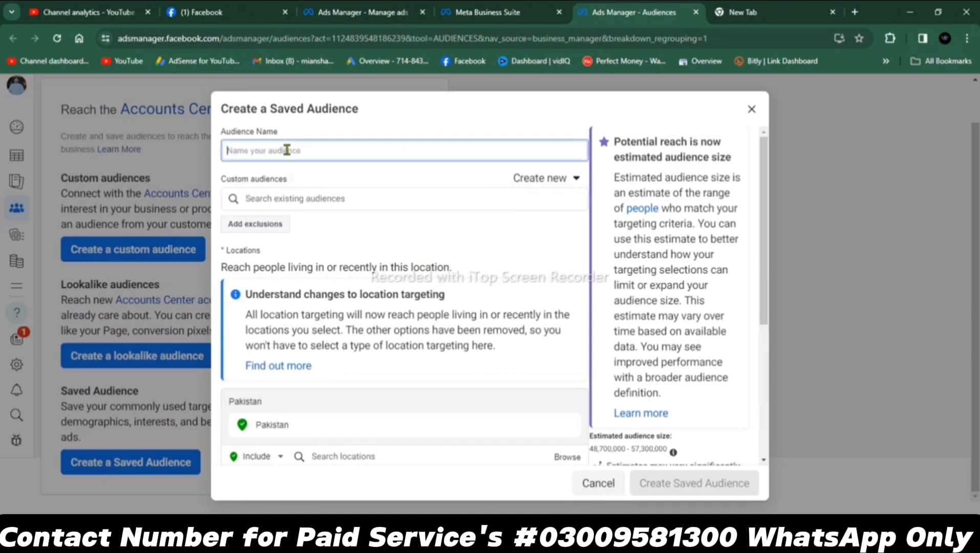
type("ddg")
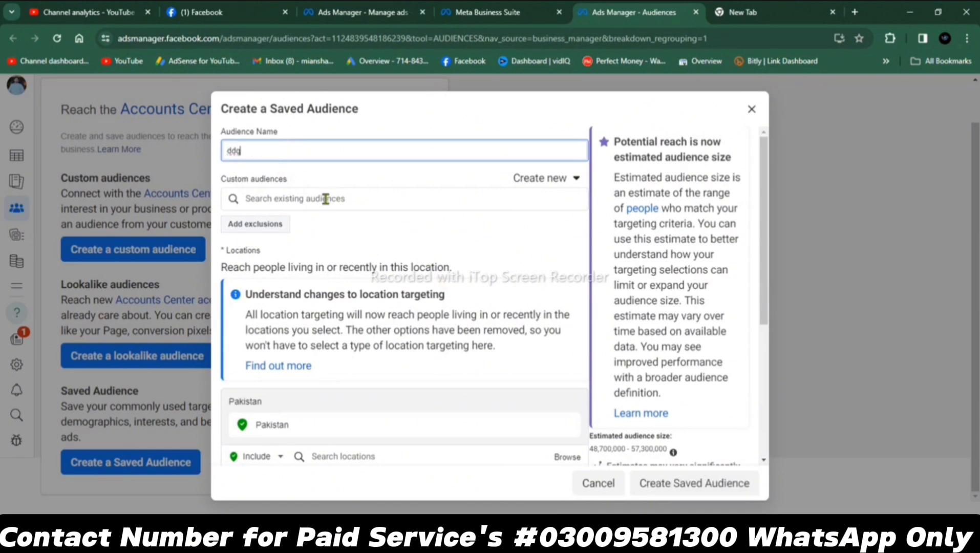
- Set the saved audience's included location to Faisalabad, Punjab
scroll(490, 234, "down", 2)
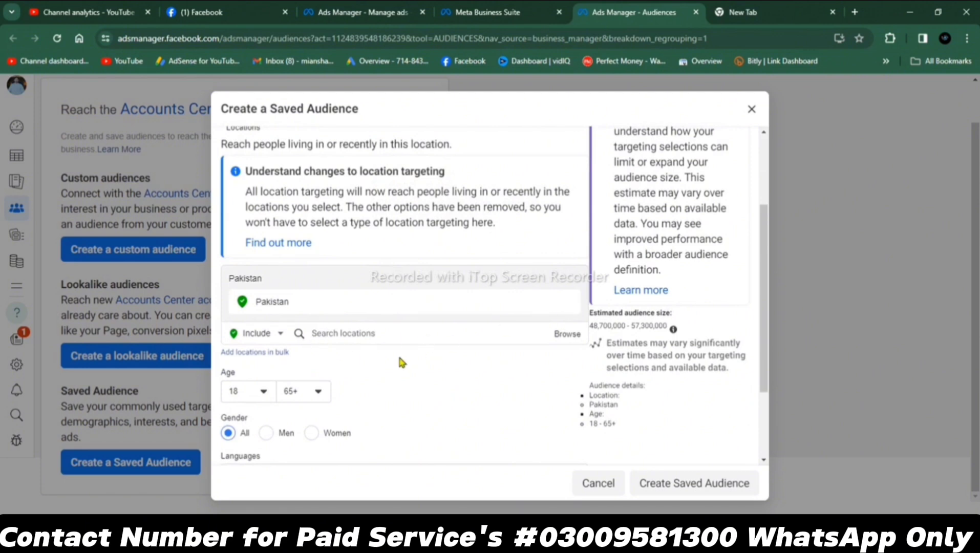
left_click(307, 333)
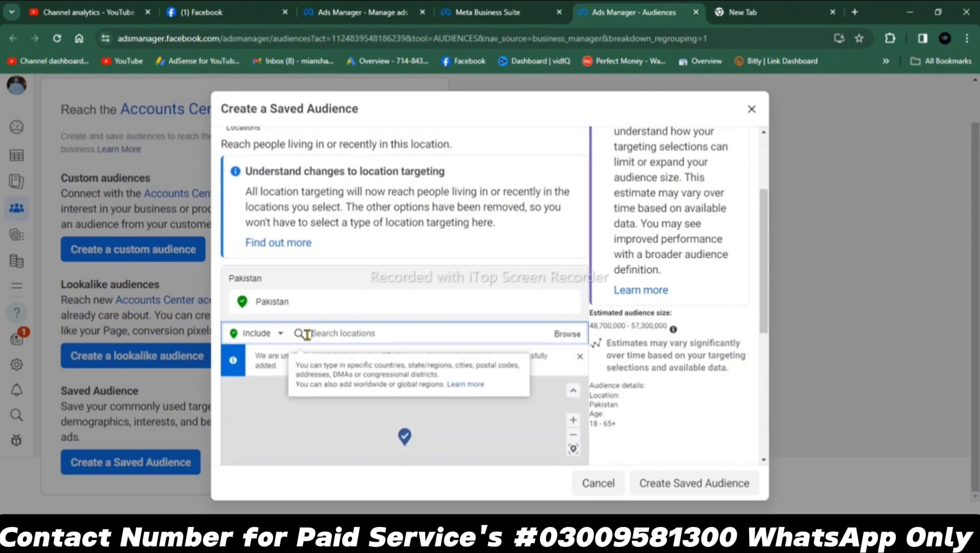
type("fa")
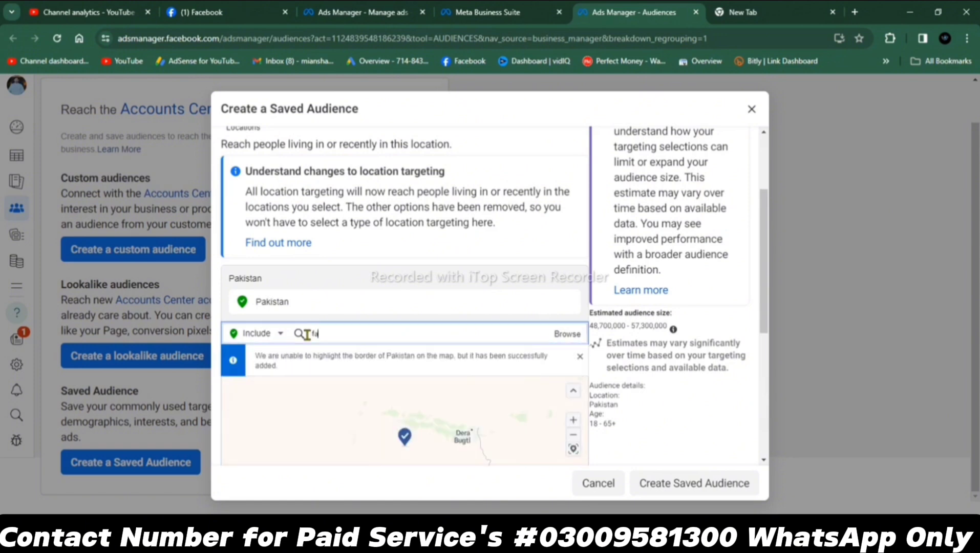
type("isalaba")
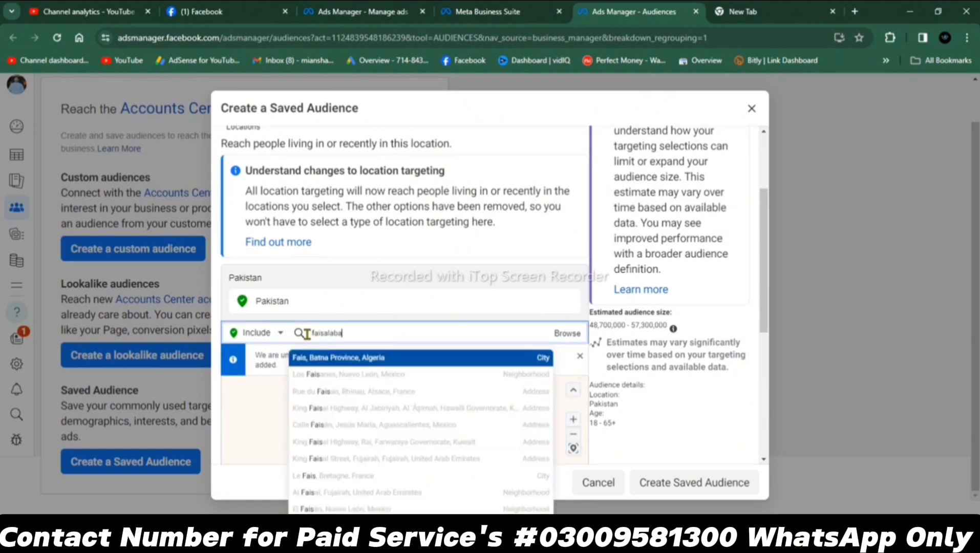
left_click(339, 358)
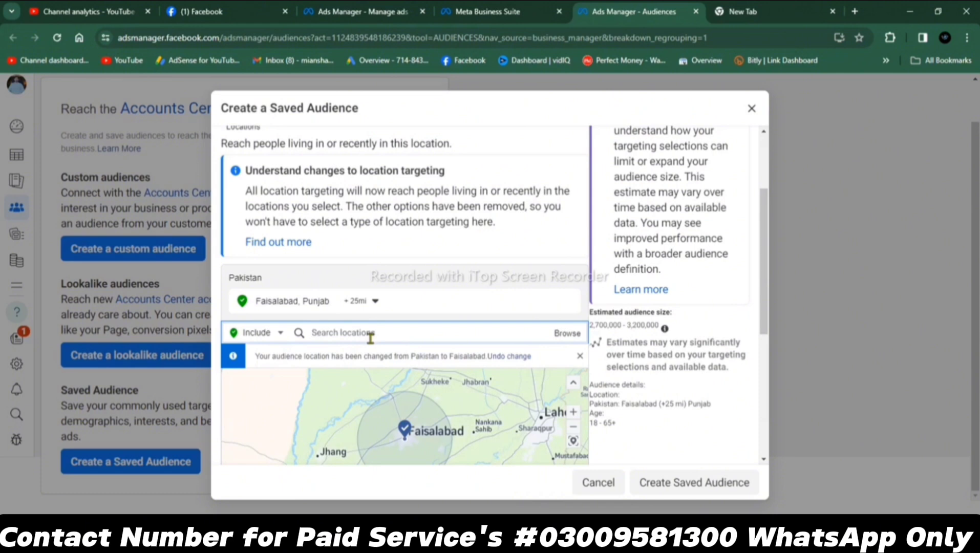
- Include the place Moblink Franchise Khurrianwala Faisalabad and drop an additional location pin on the map east of Khurrianwala, near Ghasitpura
type("khurrianawala")
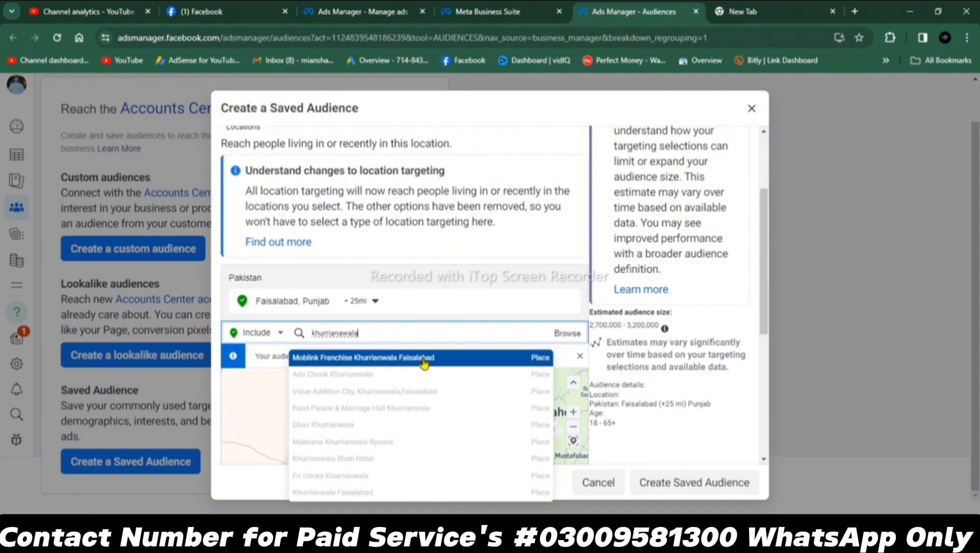
left_click(424, 358)
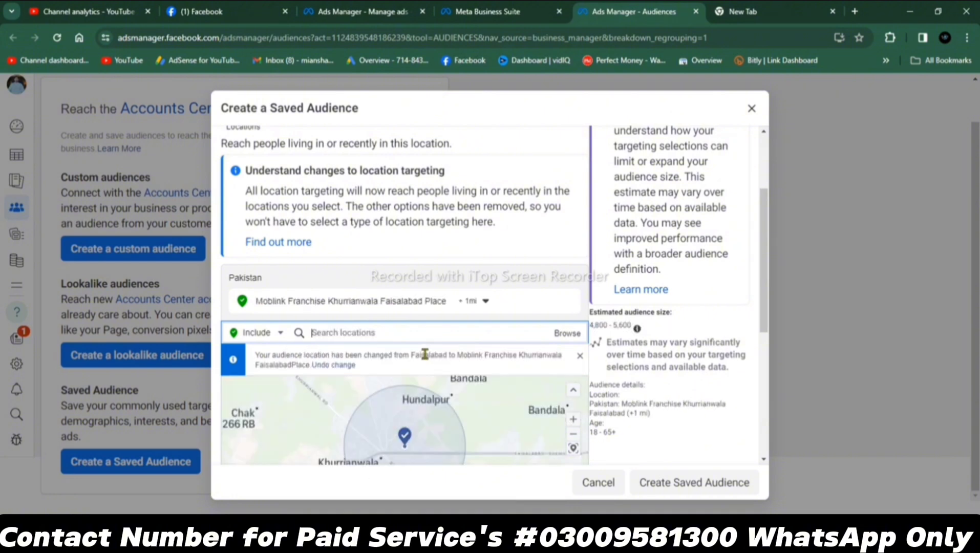
scroll(424, 354, "down", 2)
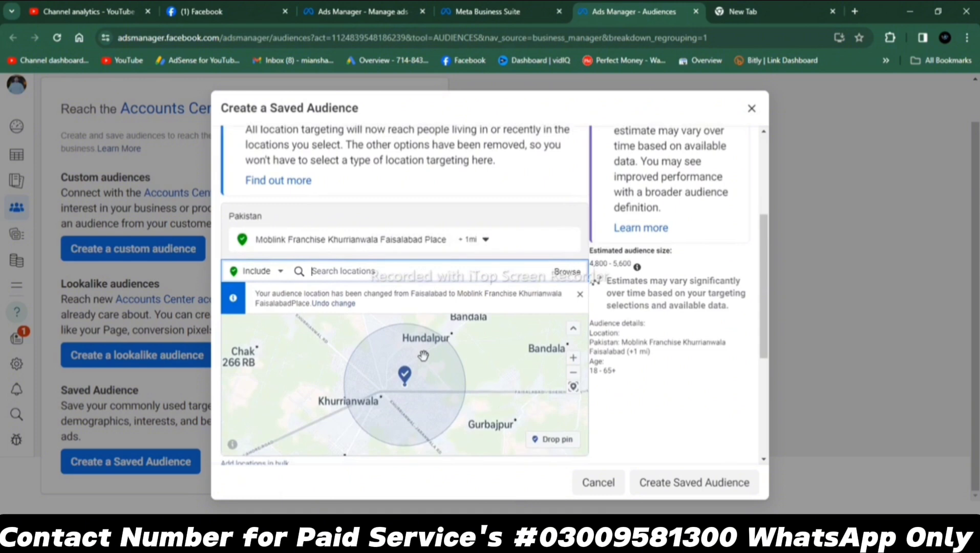
scroll(377, 377, "down", 3)
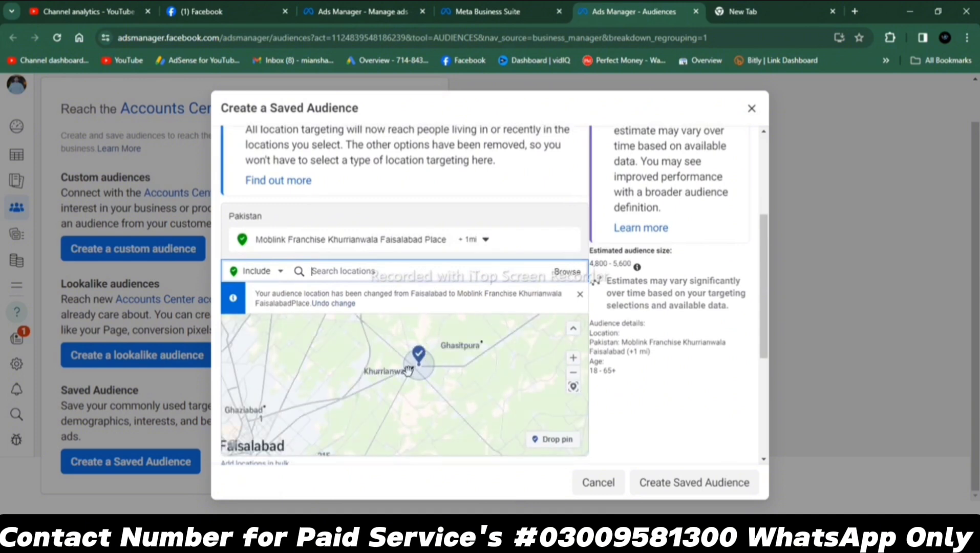
left_click(550, 442)
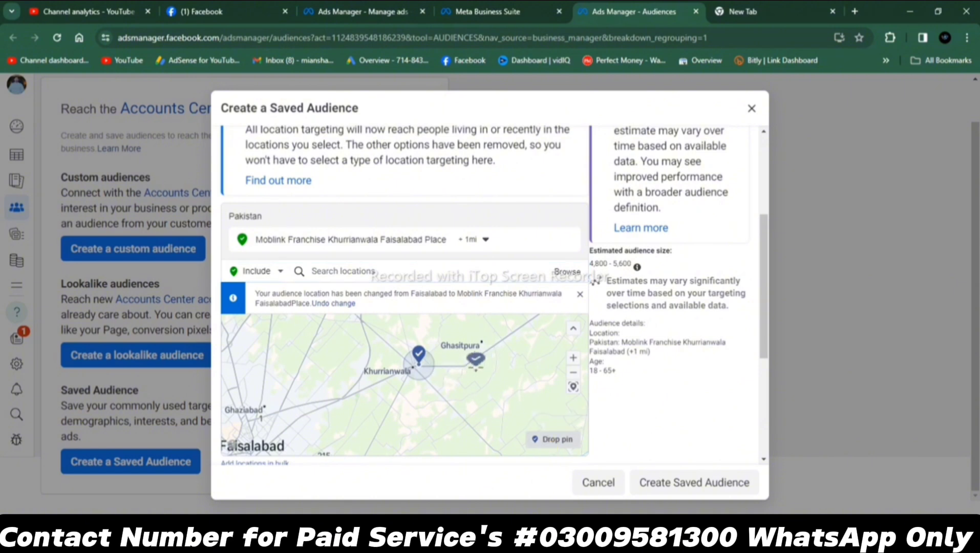
scroll(431, 391, "down", 1)
scroll(432, 390, "up", 1)
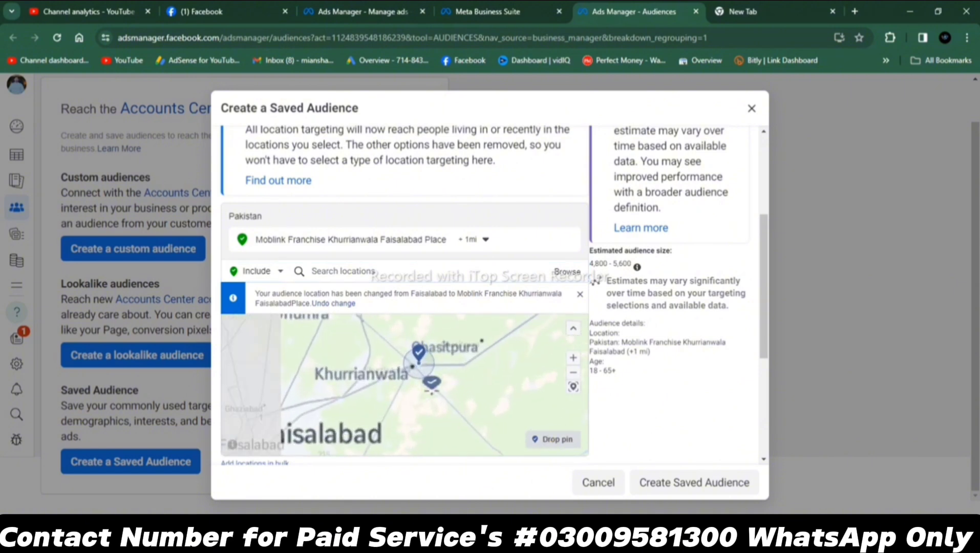
mouse_move(398, 347)
left_mouse_down()
mouse_move(429, 394)
mouse_move(420, 410)
left_mouse_up()
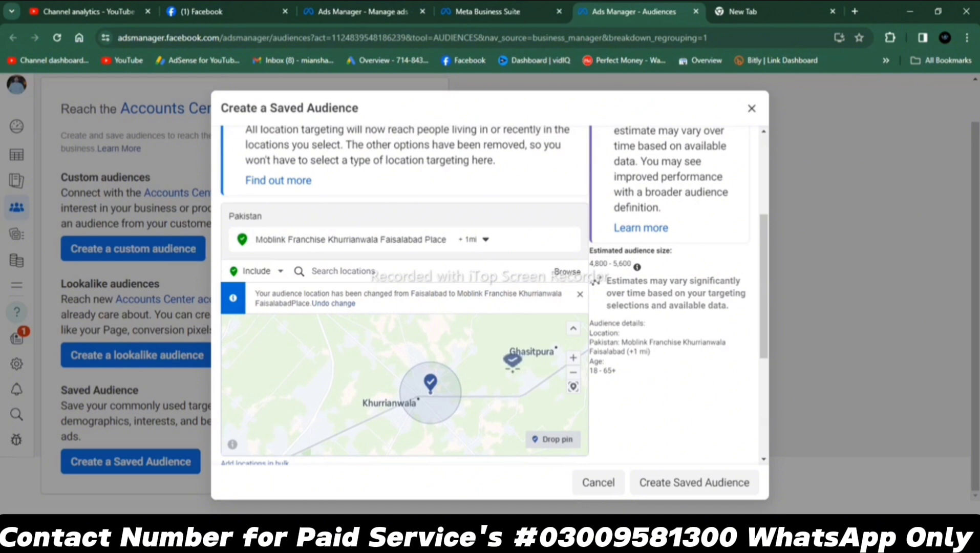
left_click(526, 356)
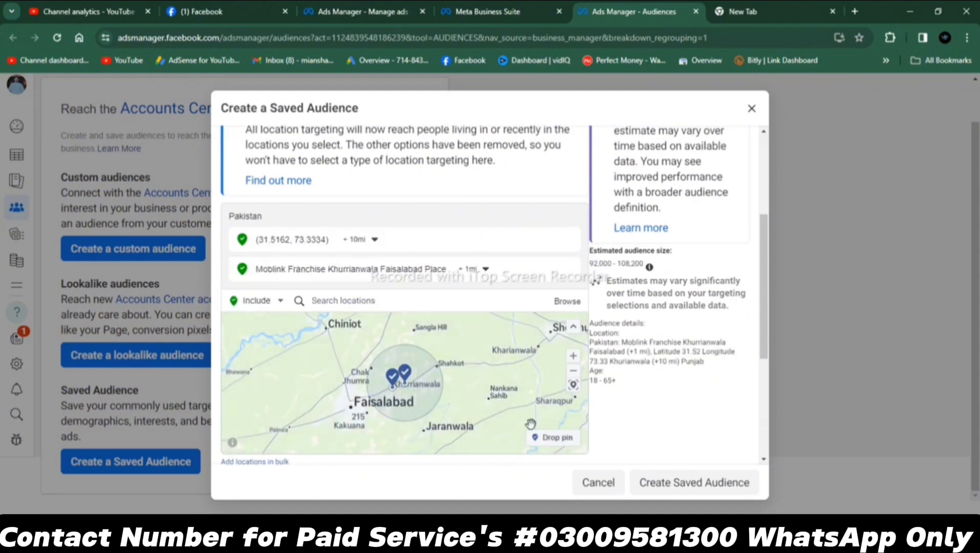
- Set the saved audience's age range to 15 to 45
scroll(520, 389, "down", 2)
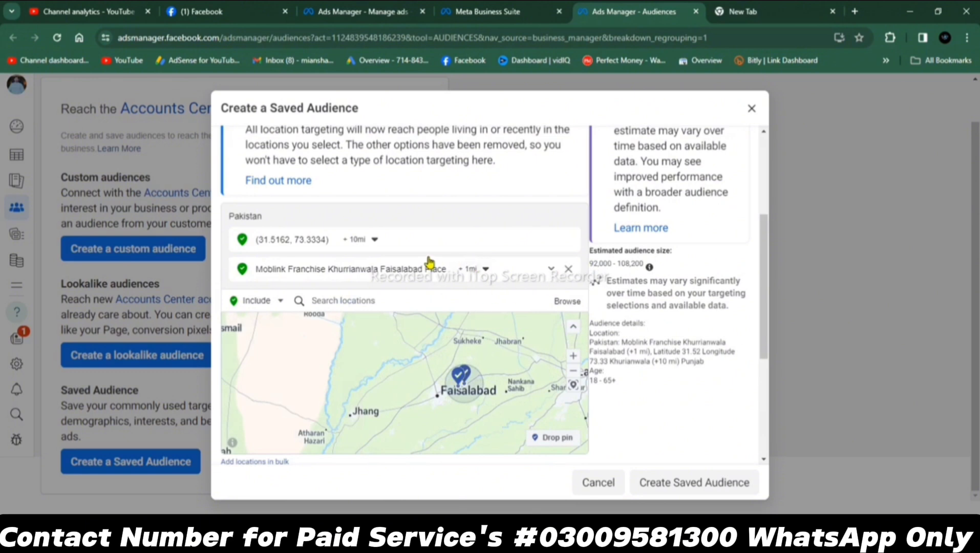
scroll(556, 362, "down", 3)
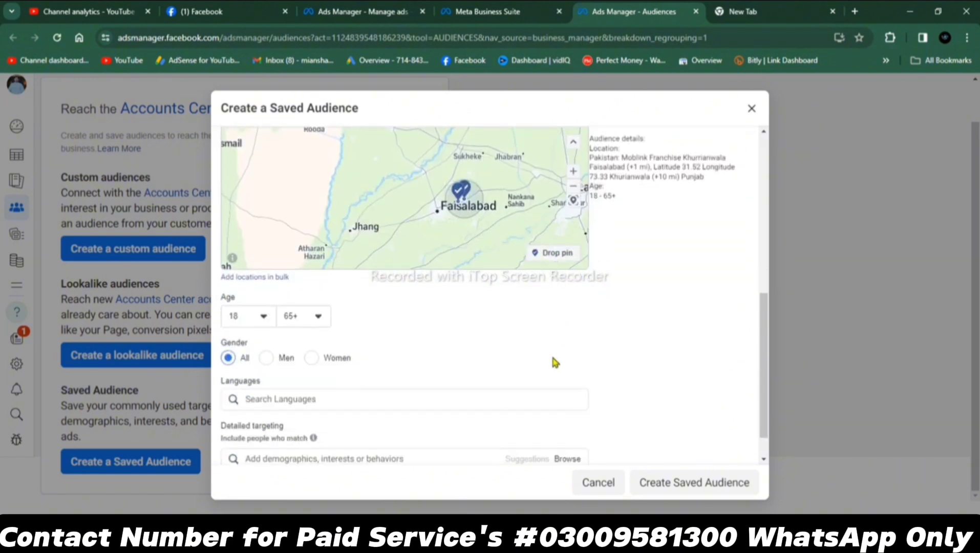
left_click(264, 318)
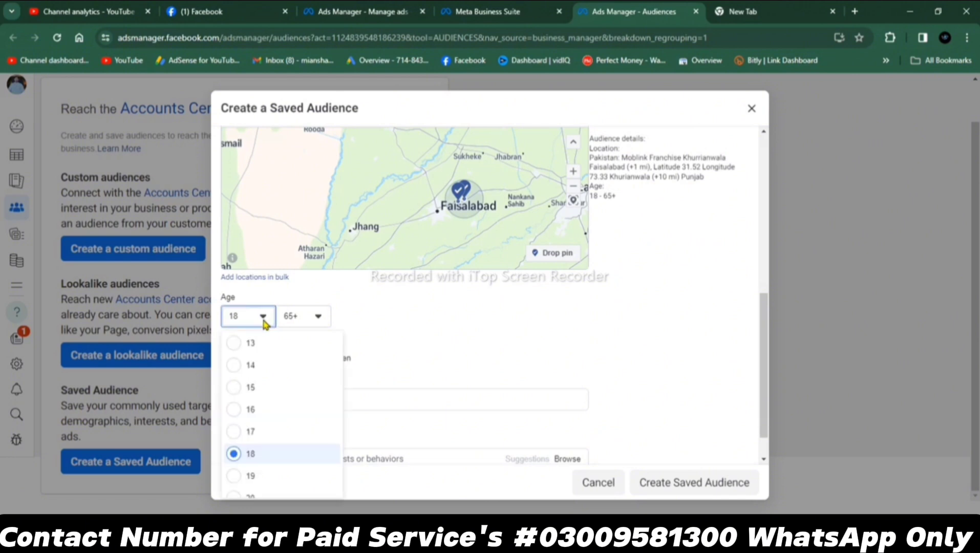
left_click(237, 389)
left_click(317, 316)
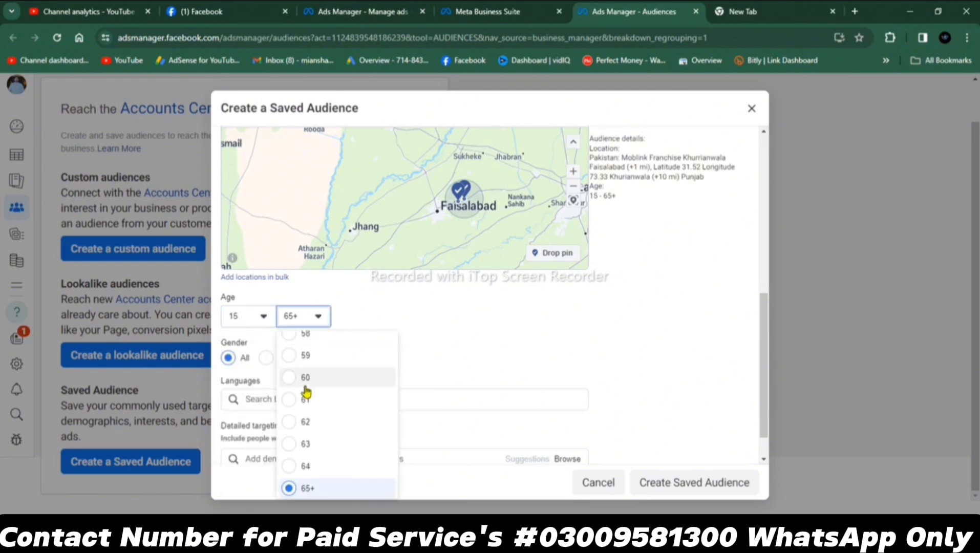
scroll(300, 410, "up", 8)
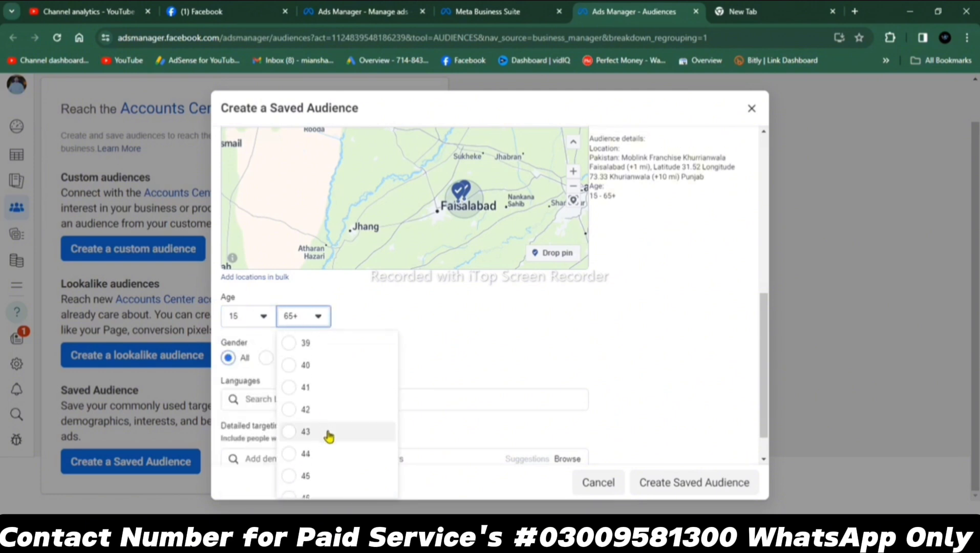
left_click(303, 476)
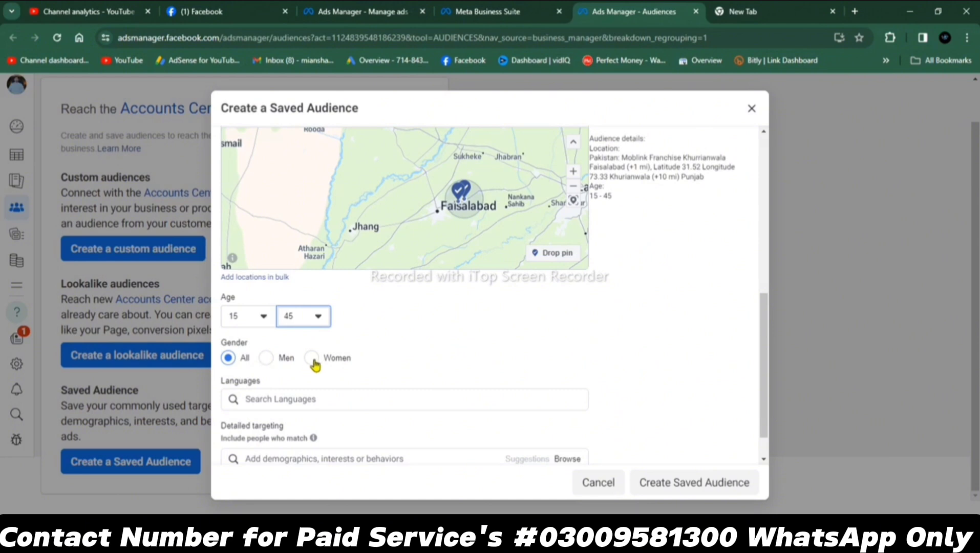
- Limit the saved audience's gender to Men and add Urdu as its language
left_click(264, 358)
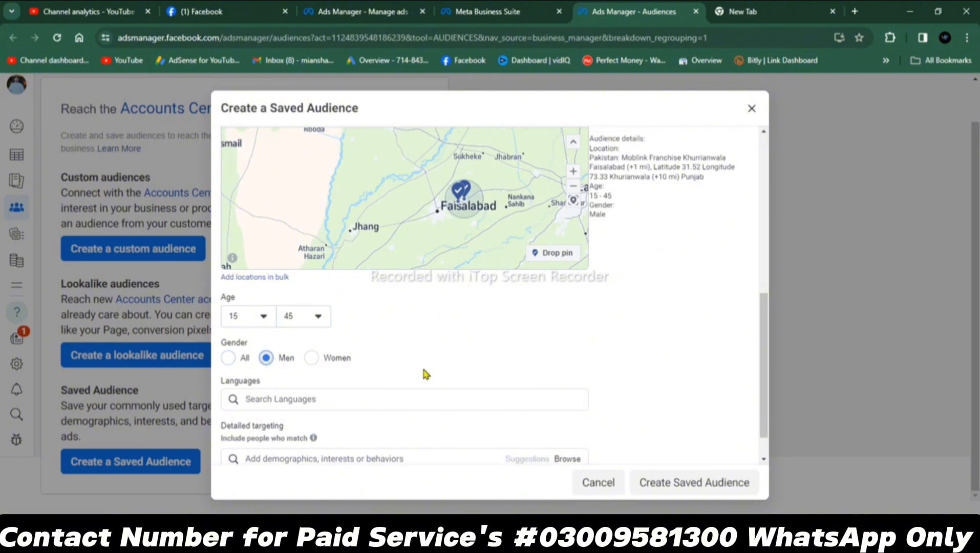
scroll(422, 365, "down", 1)
left_click(287, 362)
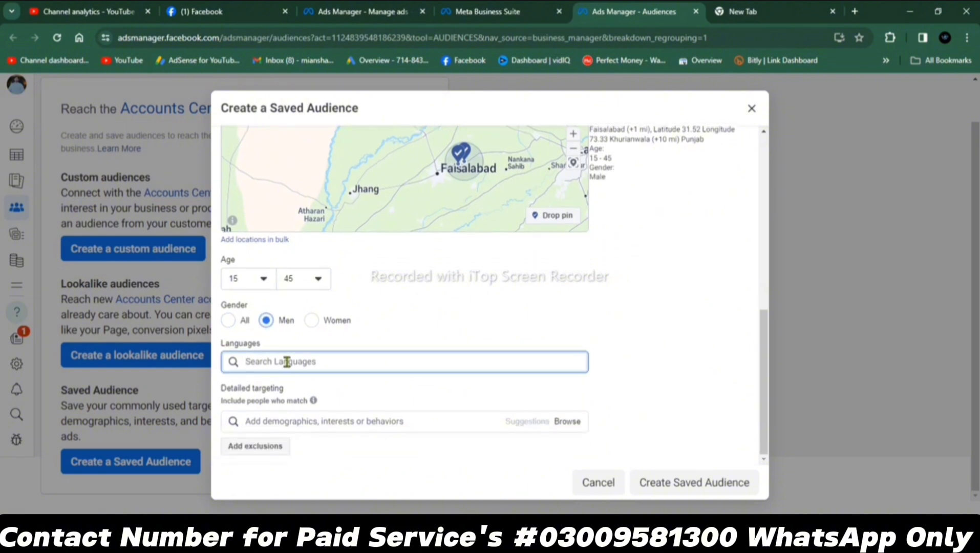
type("ur")
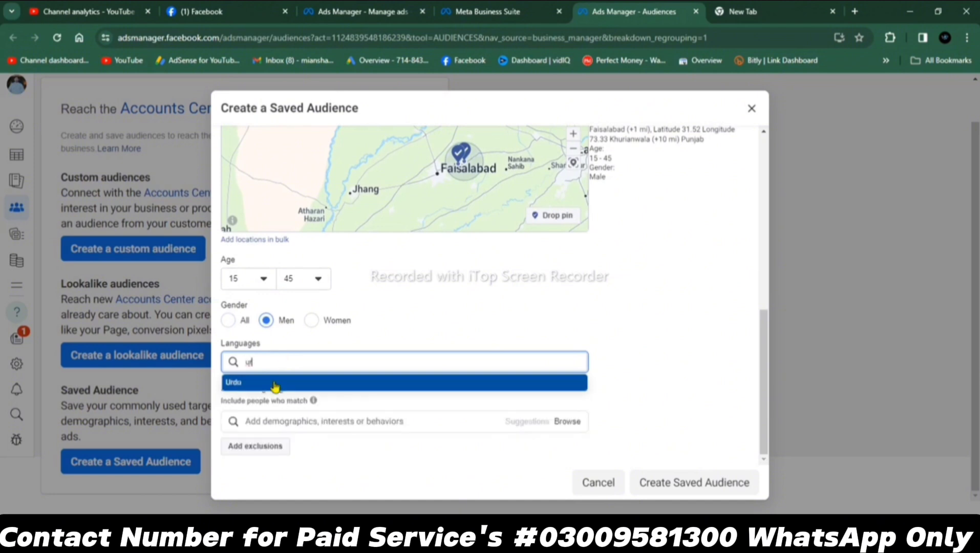
left_click(276, 384)
- Finish creating the saved audience with its detailed targeting left empty
scroll(605, 372, "down", 1)
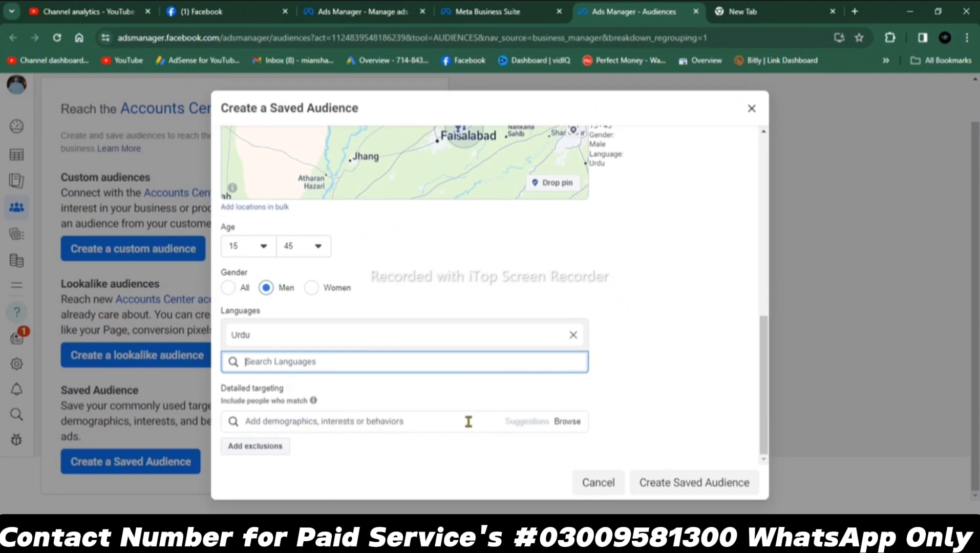
left_click(346, 420)
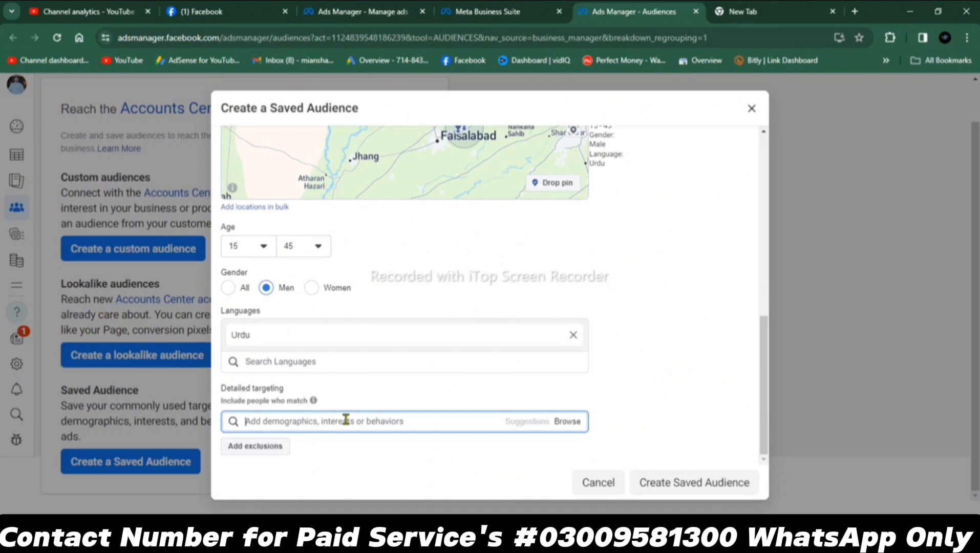
left_click(661, 482)
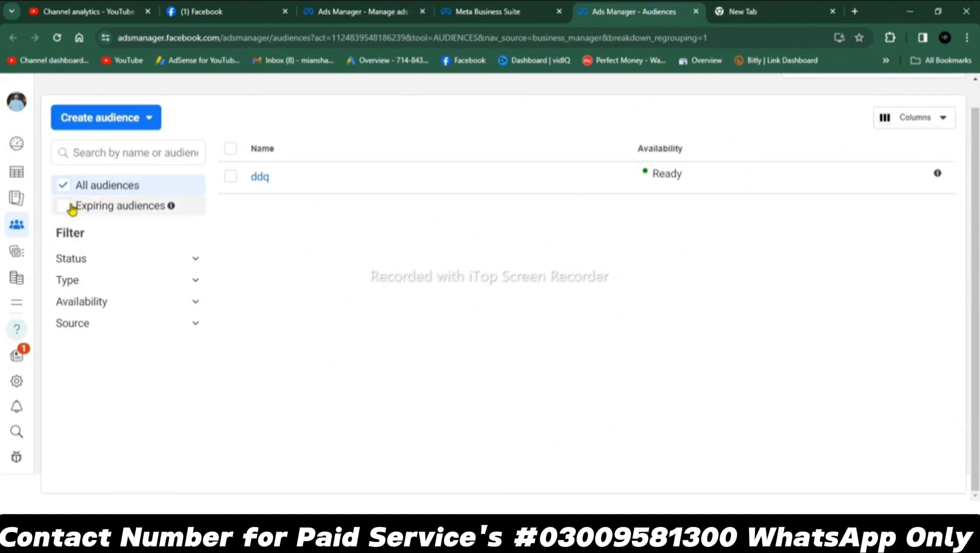
- Return to the Advantage+ campaign draft and set its daily budget to Rs500
left_click(363, 11)
scroll(521, 388, "down", 1)
scroll(484, 305, "down", 5)
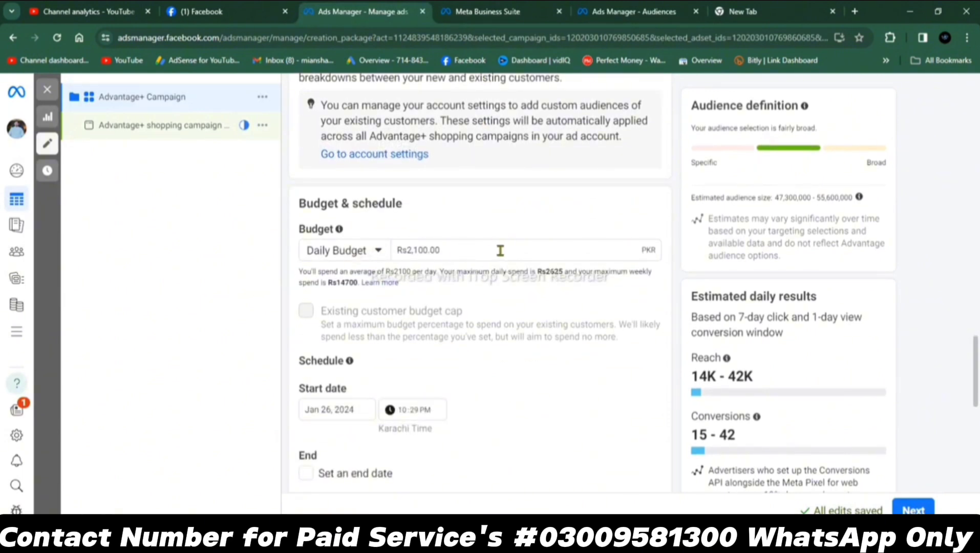
left_click(380, 253)
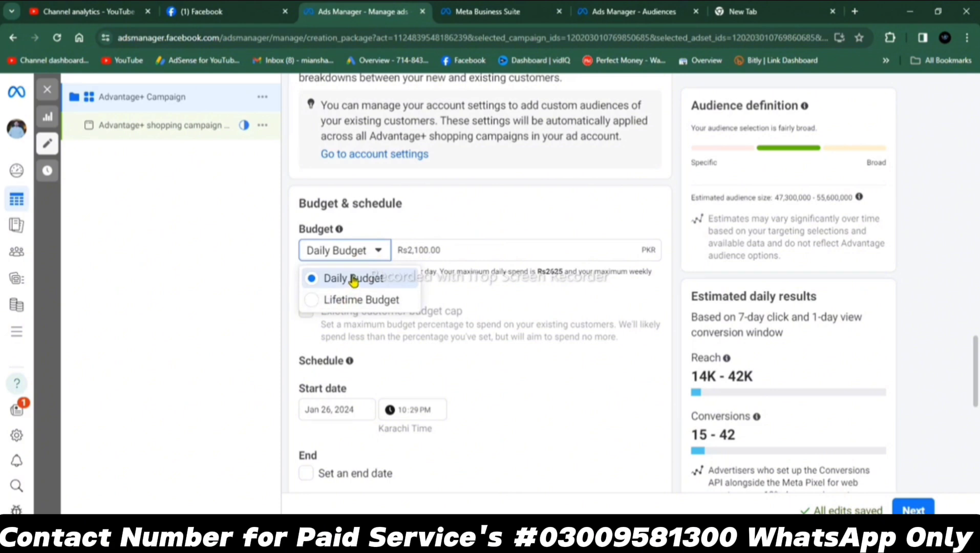
left_click(492, 253)
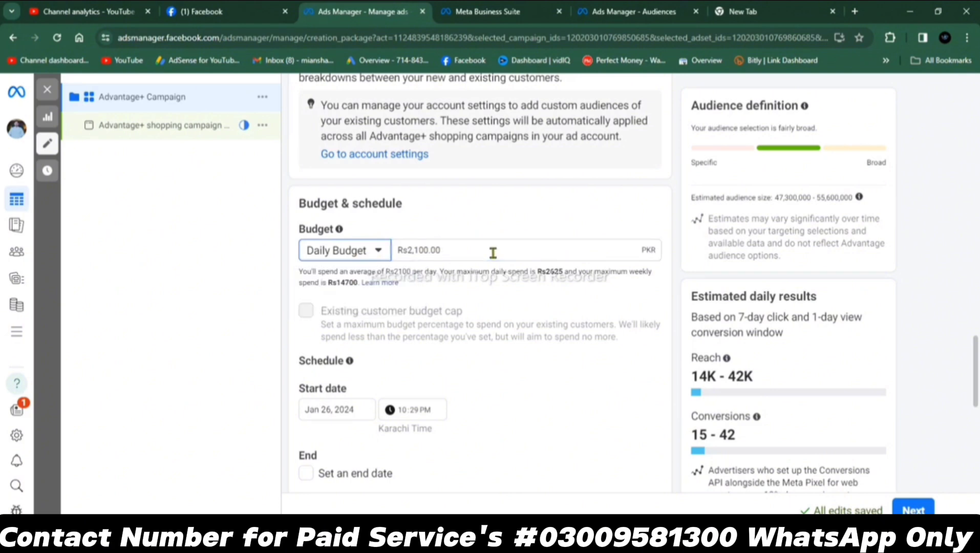
left_click(479, 252)
key("BackSpace")
key("BackSpace")
key("BackSpace")
key("BackSpace")
key("BackSpace")
key("BackSpace")
key("BackSpace")
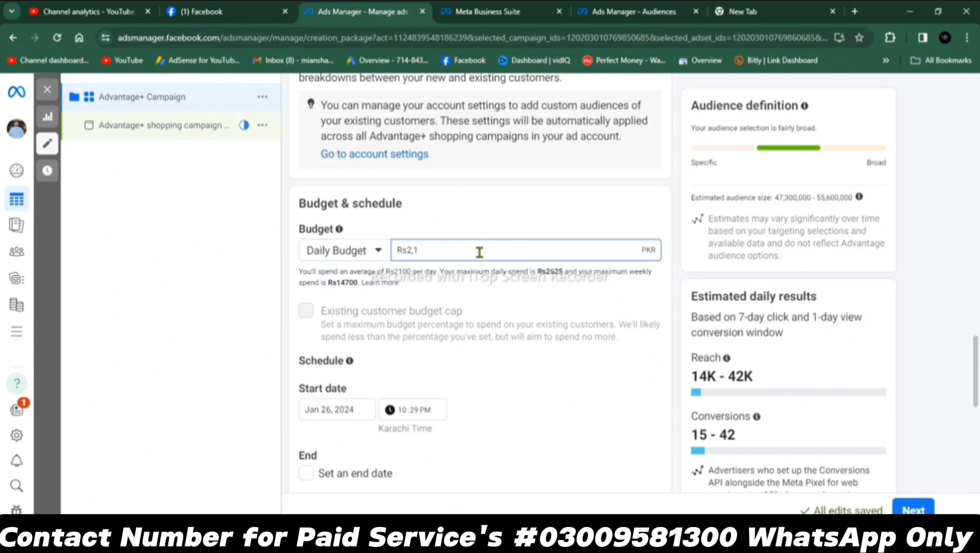
type("500")
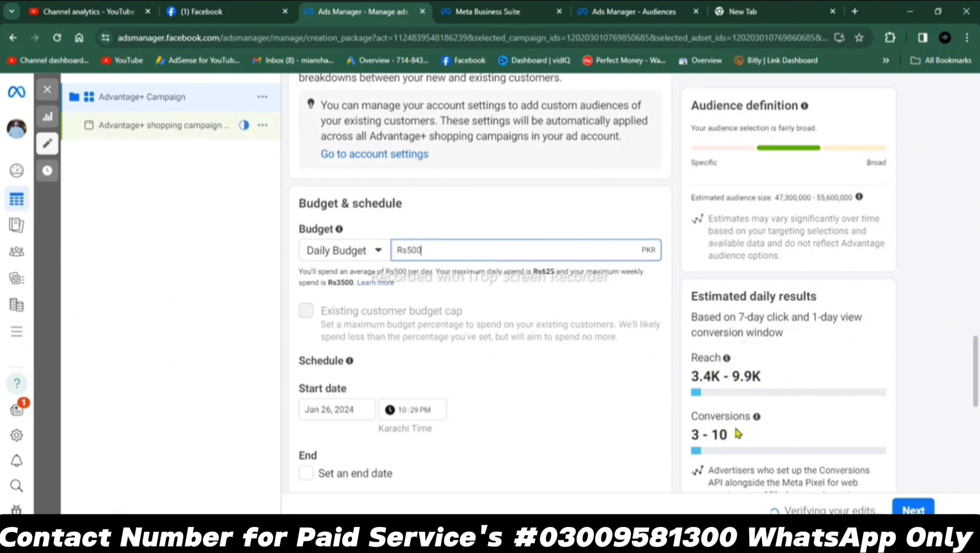
mouse_move(757, 417)
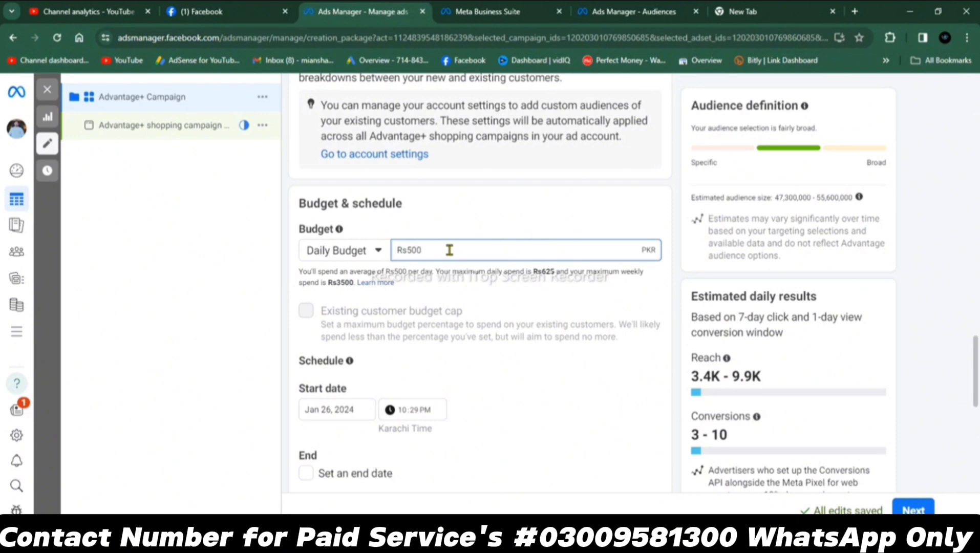
- Give the campaign schedule an end date of Jan 30, 2024
scroll(507, 312, "down", 1)
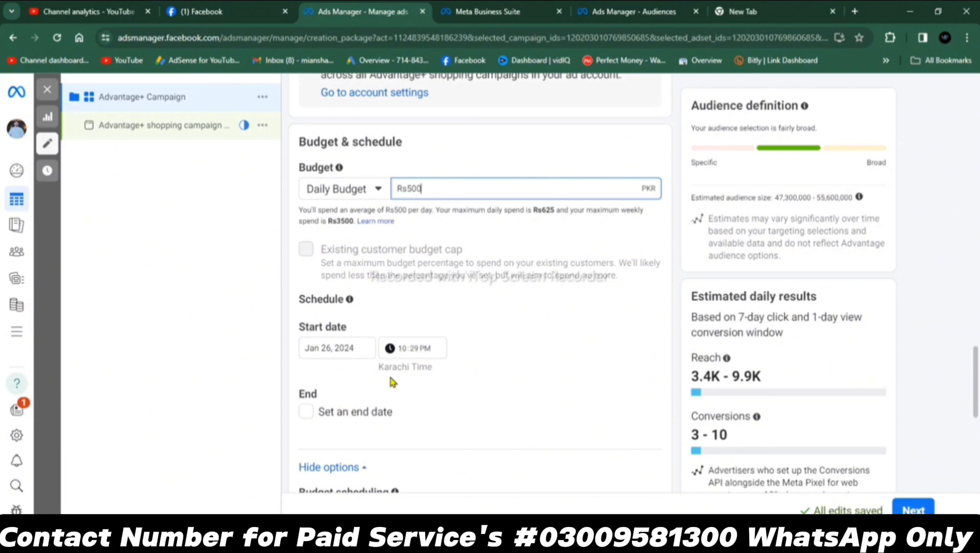
left_click(417, 346)
left_click(431, 351)
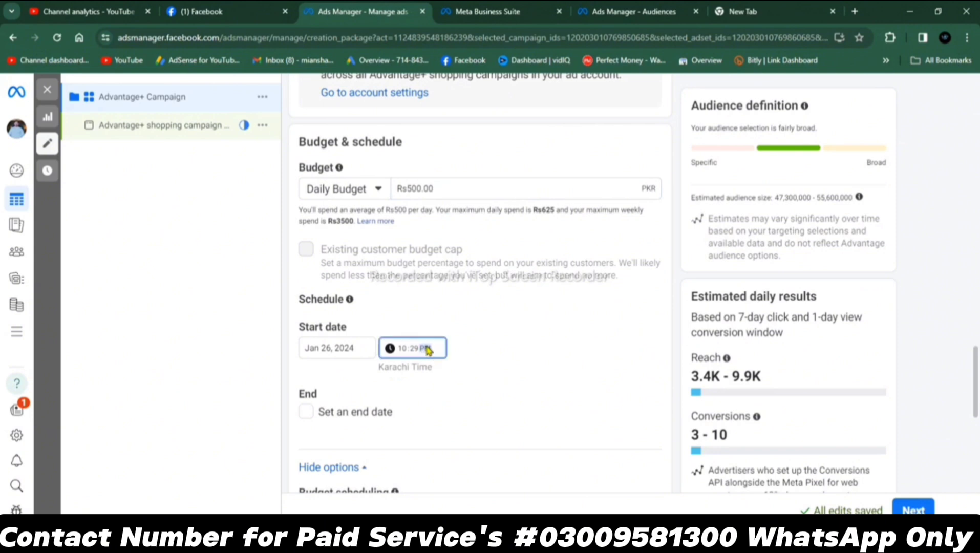
left_click(309, 412)
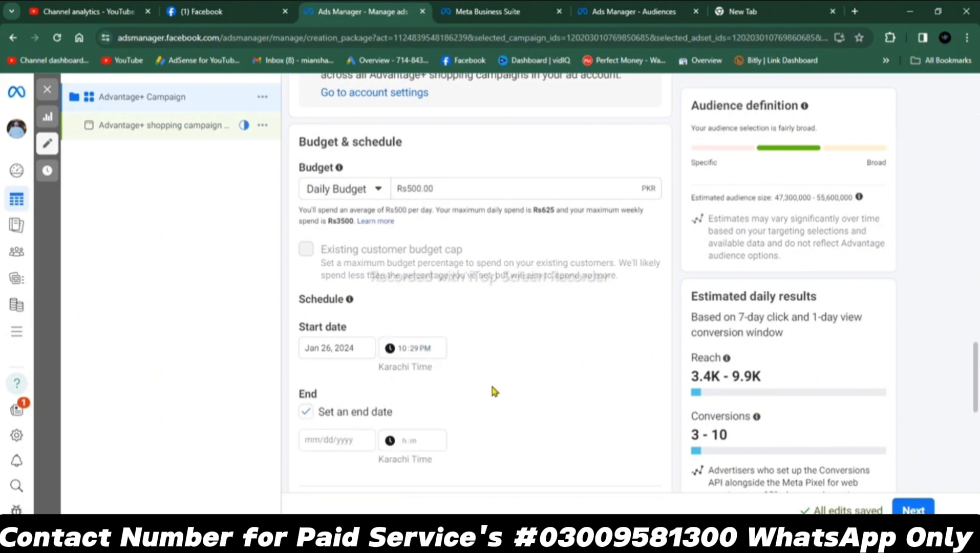
scroll(492, 392, "down", 1)
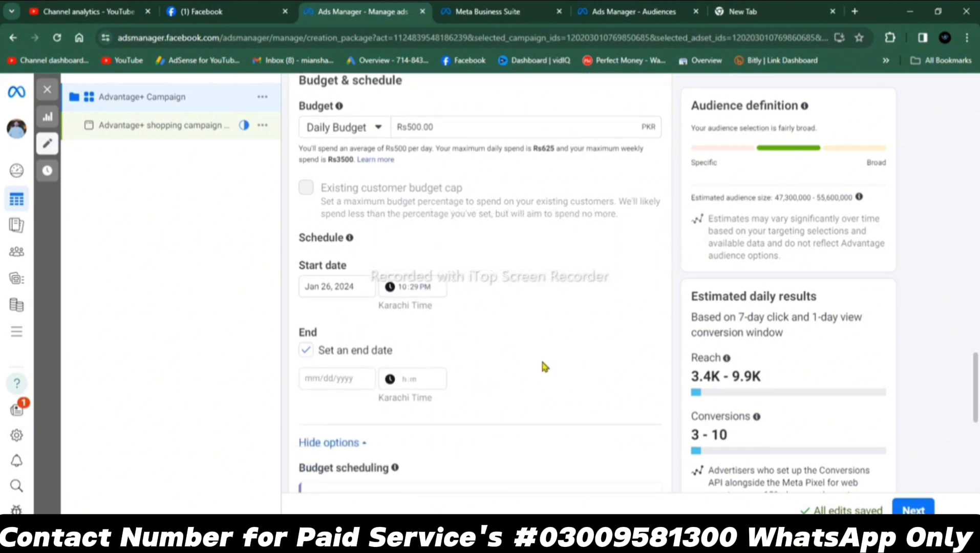
left_click(342, 381)
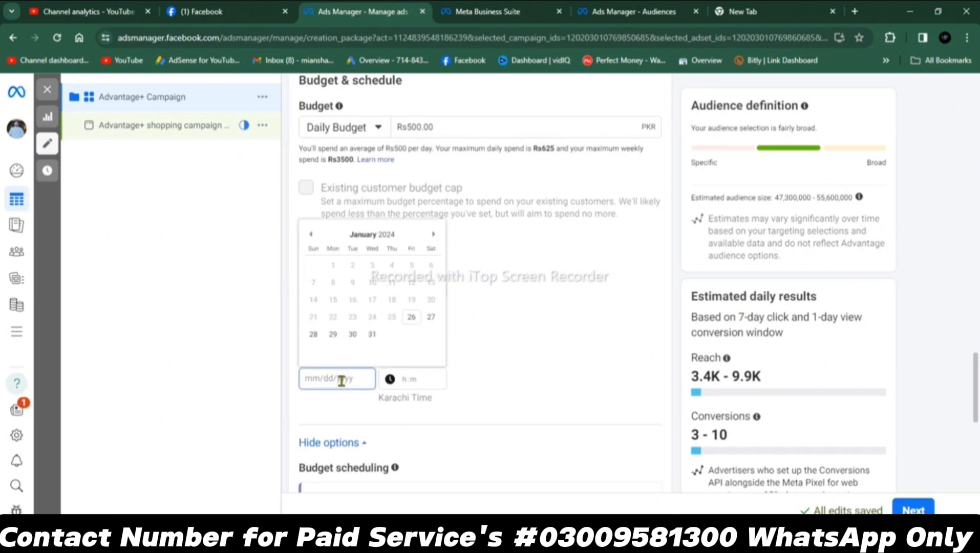
type("30, 2024")
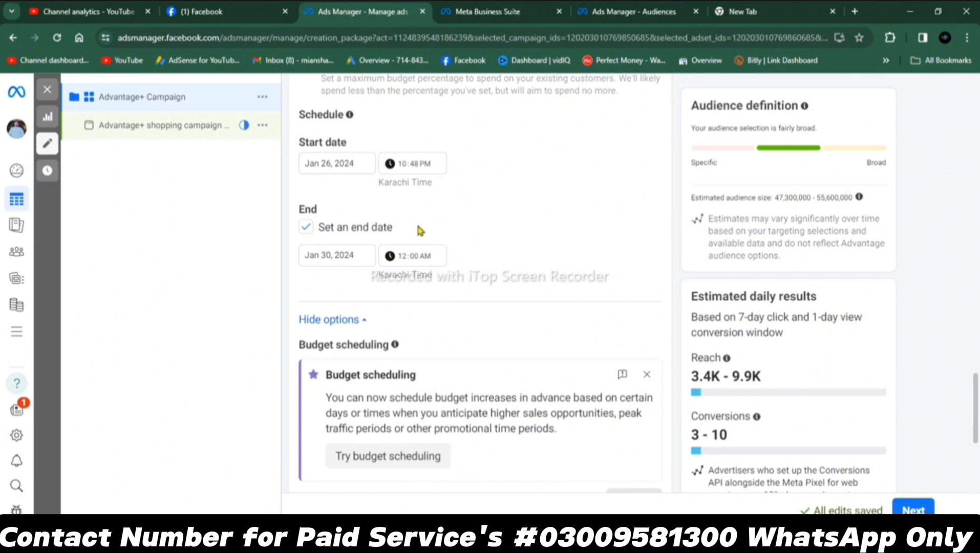
- Try out the budget scheduling option that increases the budget during specific time periods
scroll(606, 277, "down", 1)
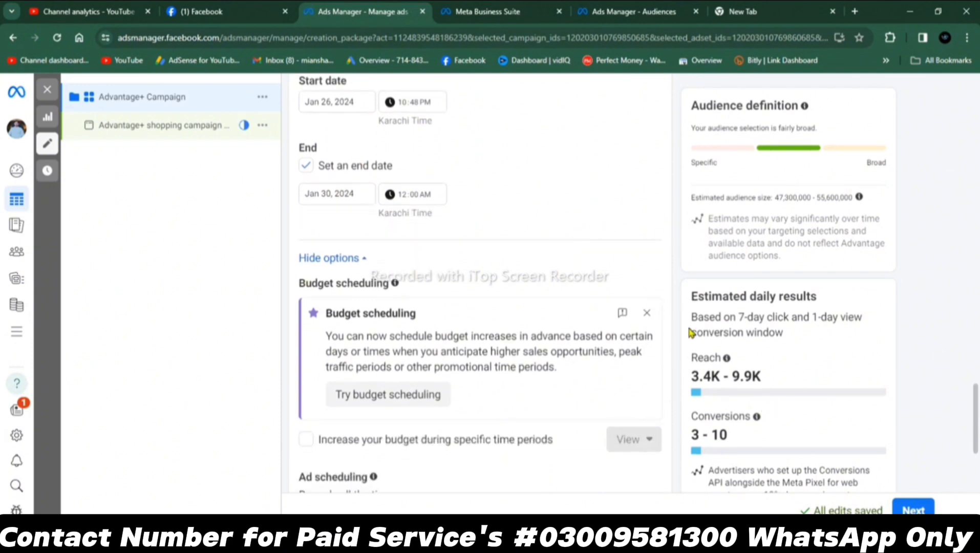
scroll(640, 357, "down", 3)
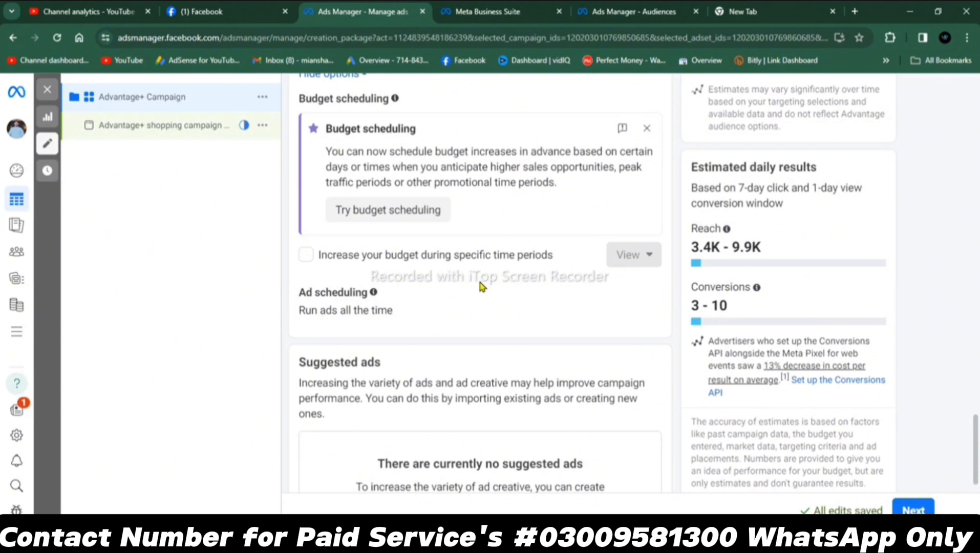
left_click(305, 256)
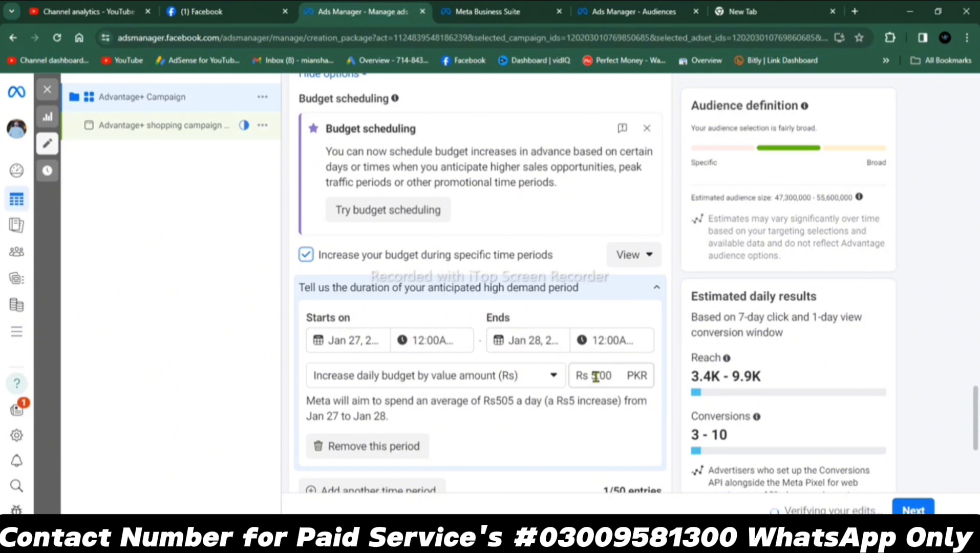
left_click(306, 256)
scroll(565, 271, "down", 1)
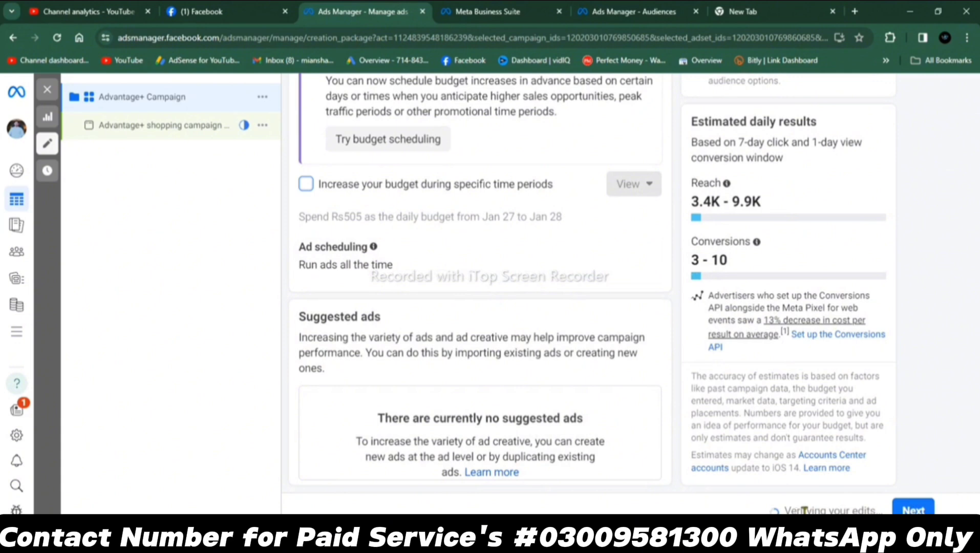
- Continue to the ad level and choose the Page from the second listed Page group as the ad's Facebook Page
left_click(920, 509)
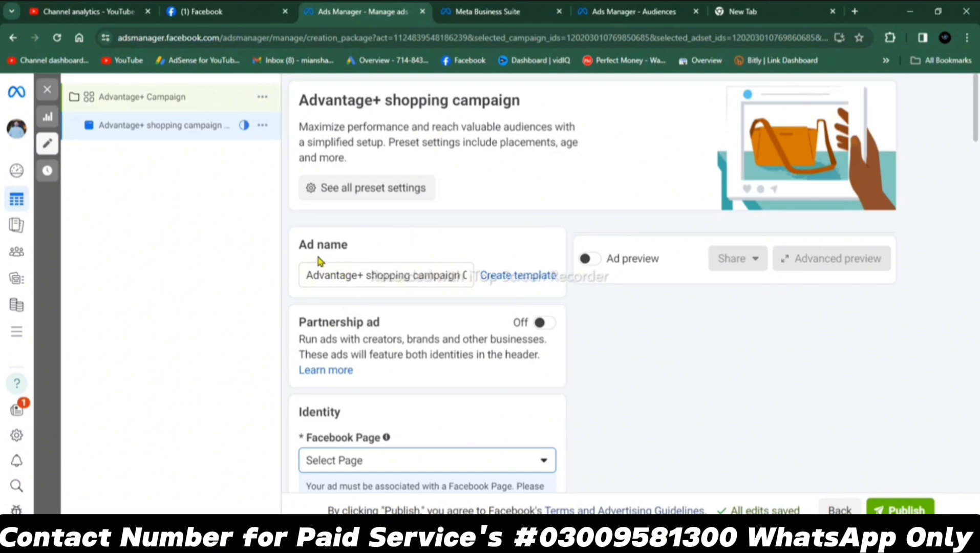
scroll(529, 277, "down", 1)
scroll(529, 276, "down", 1)
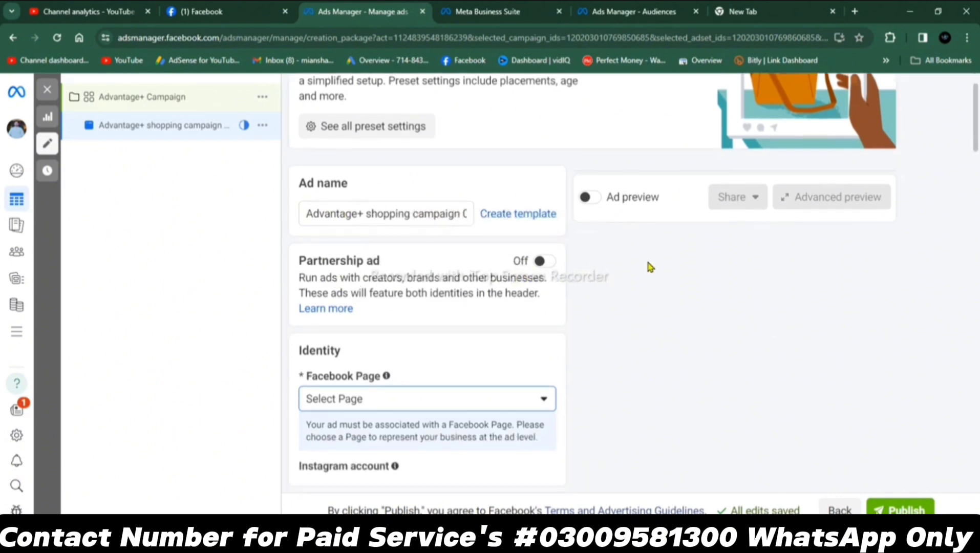
scroll(650, 269, "down", 1)
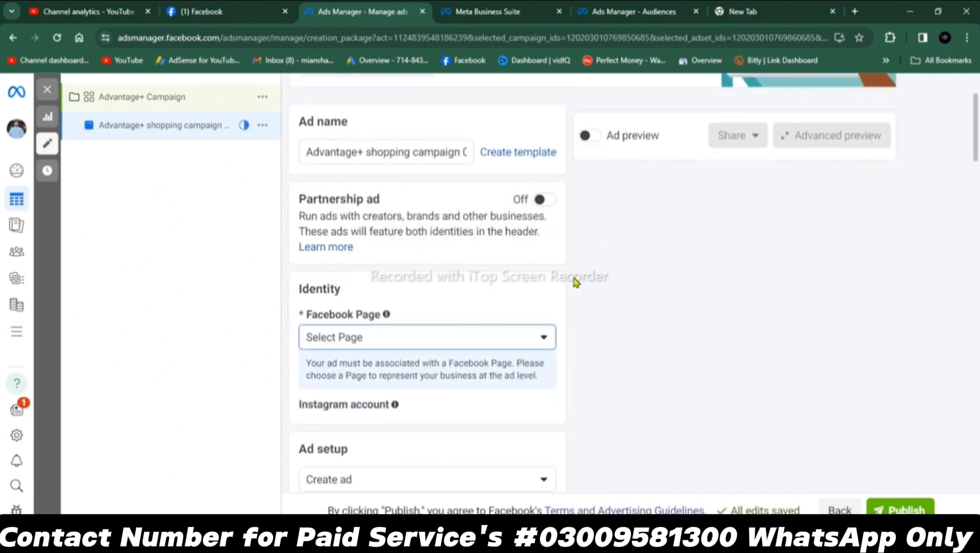
scroll(589, 282, "down", 2)
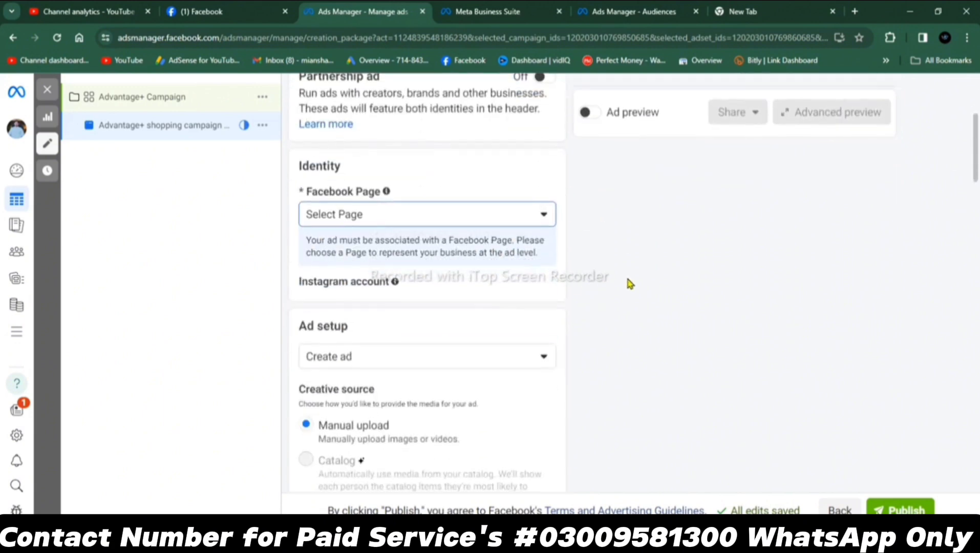
left_click(544, 220)
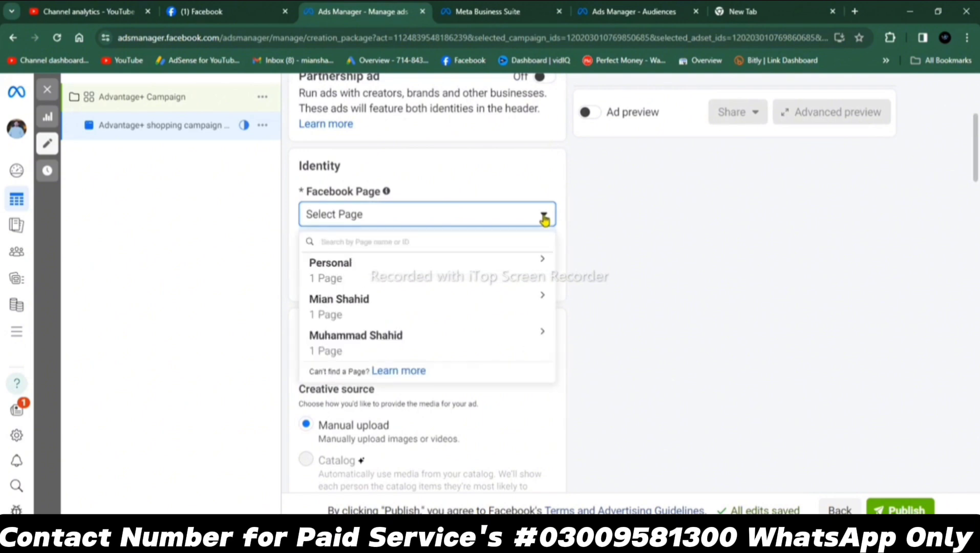
left_click(371, 307)
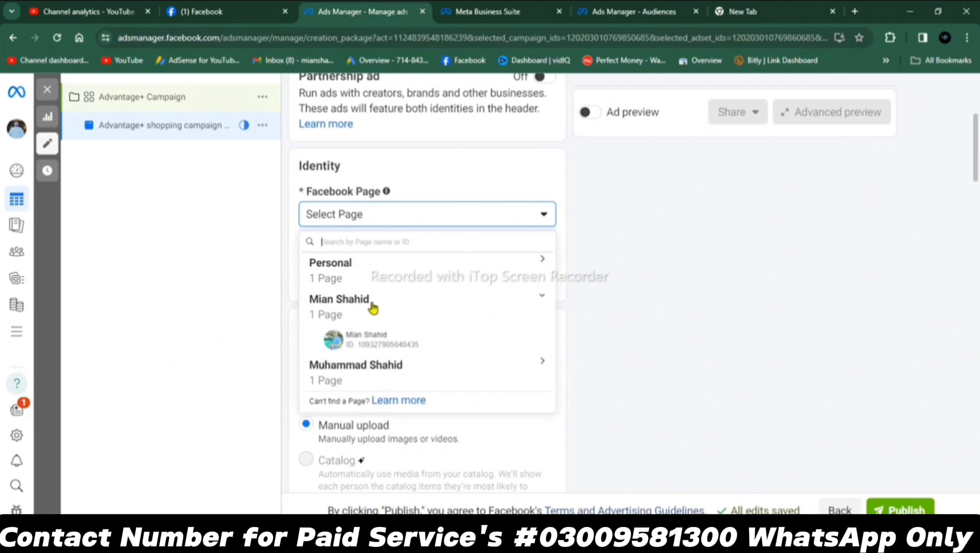
left_click(374, 350)
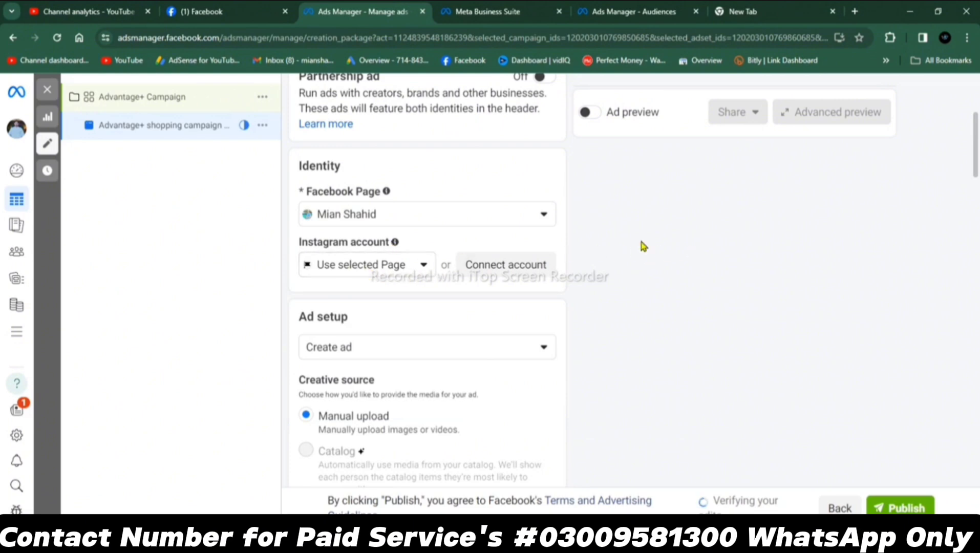
- Change the ad setup to Use existing post
scroll(601, 262, "down", 3)
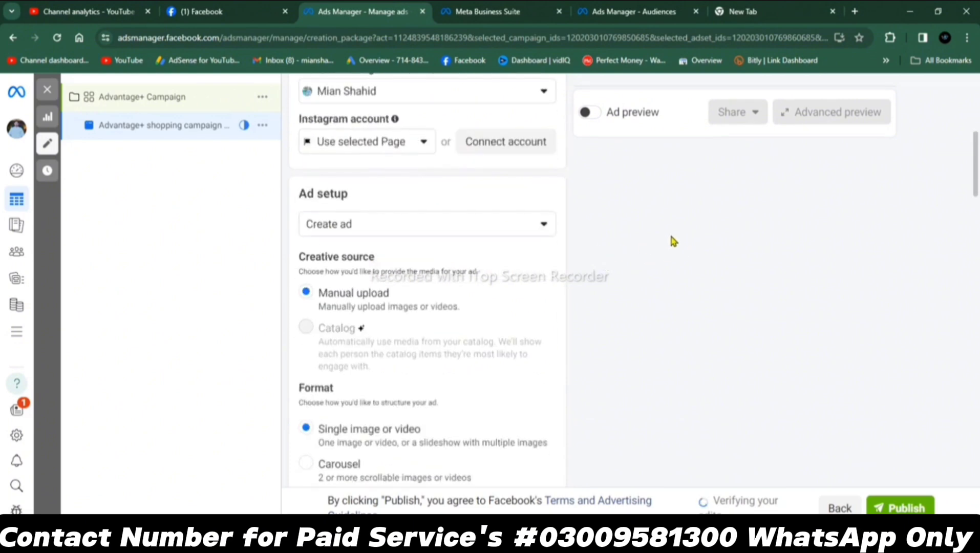
left_click(544, 228)
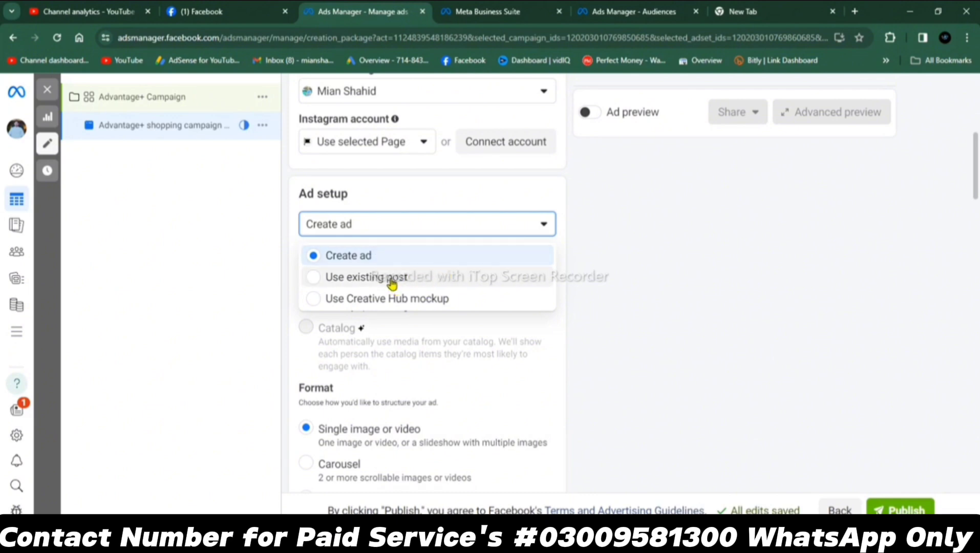
left_click(390, 279)
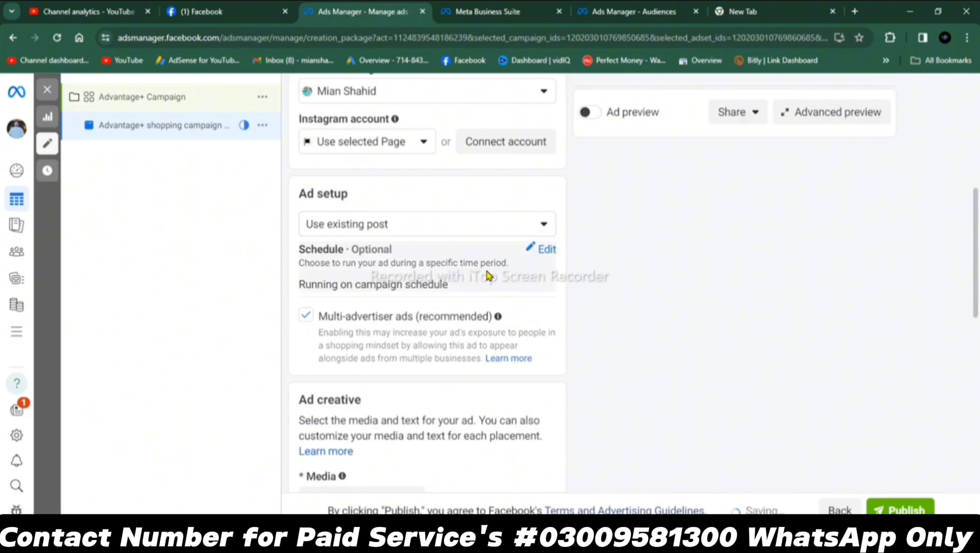
- Select the existing Facebook photo post beginning "Model: D20 Color: Black" as the ad creative
scroll(487, 275, "down", 2)
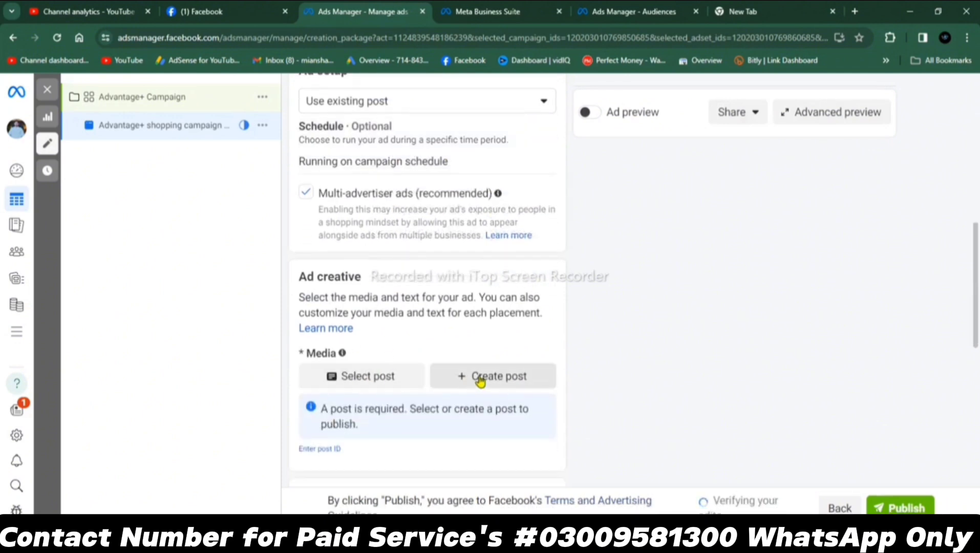
left_click(360, 379)
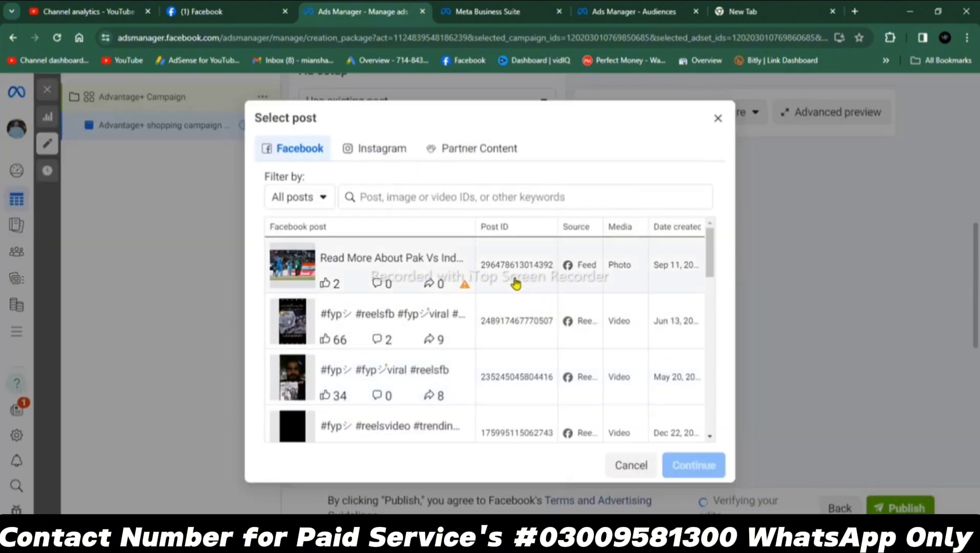
scroll(459, 284, "down", 10)
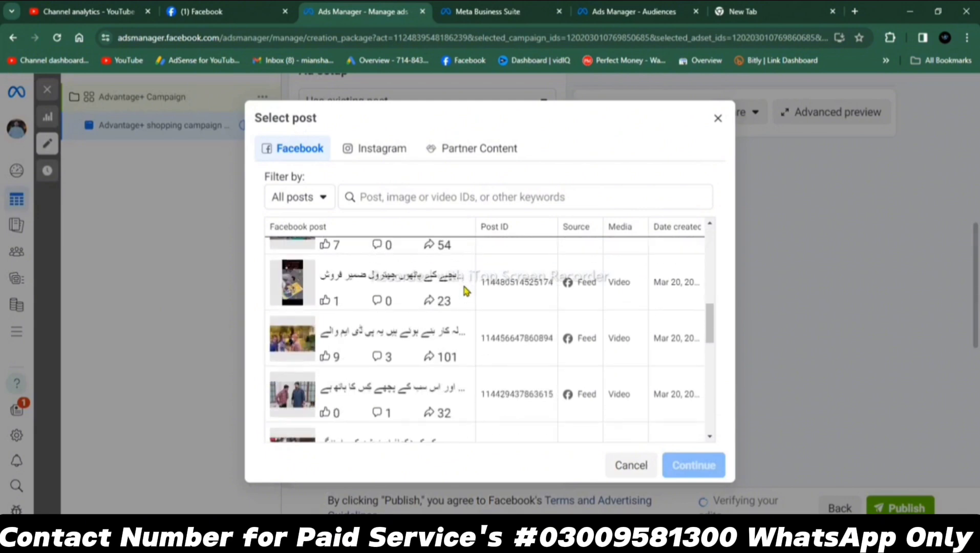
scroll(465, 292, "down", 5)
scroll(466, 292, "up", 10)
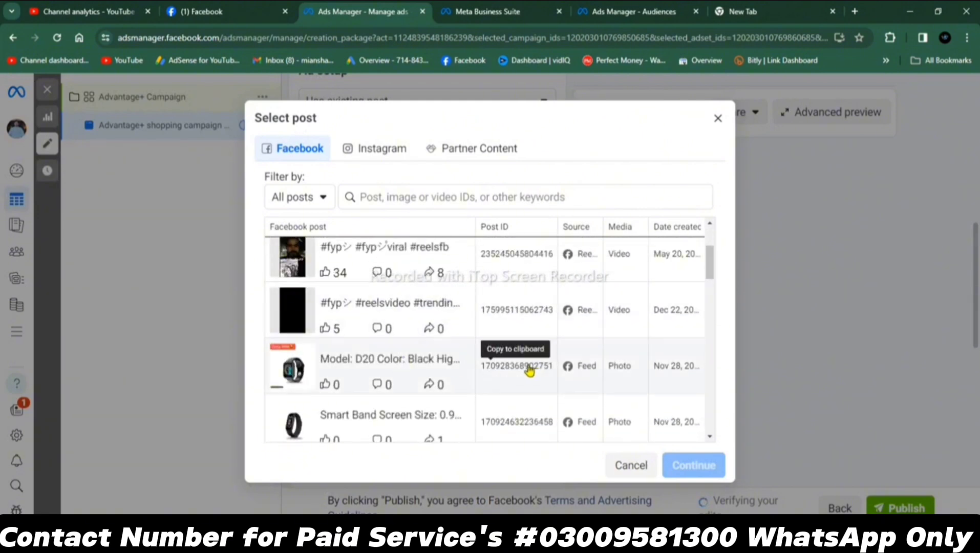
left_click(390, 375)
left_click(700, 464)
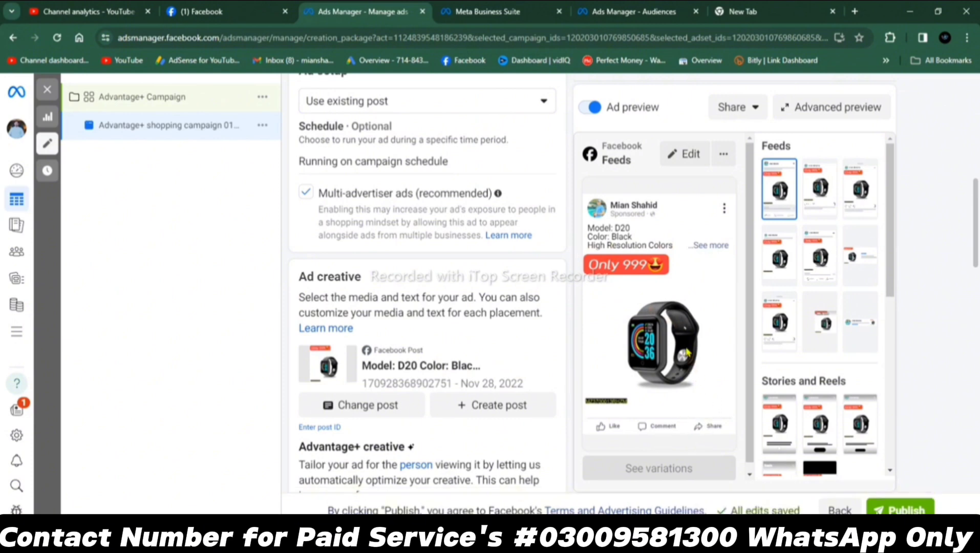
scroll(673, 361, "down", 1)
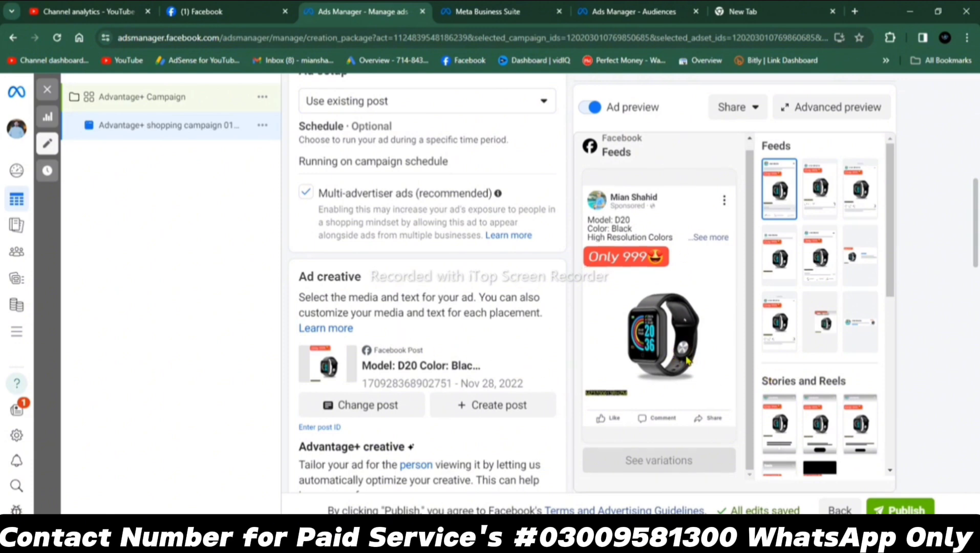
- Add the suggested text variation beginning "Upgrade Your Watch Game!" as another primary text for the ad
scroll(443, 353, "down", 5)
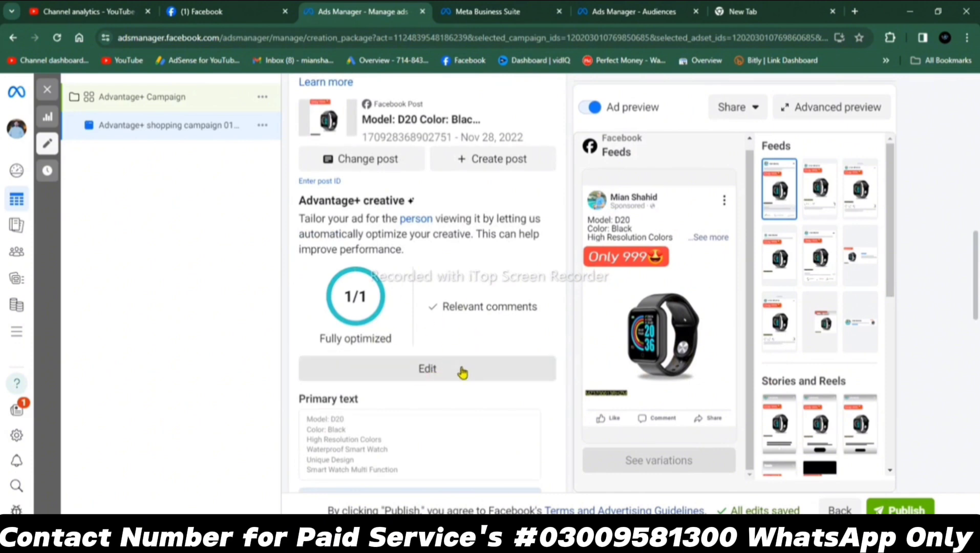
scroll(462, 375, "down", 3)
scroll(477, 358, "down", 2)
scroll(477, 366, "up", 2)
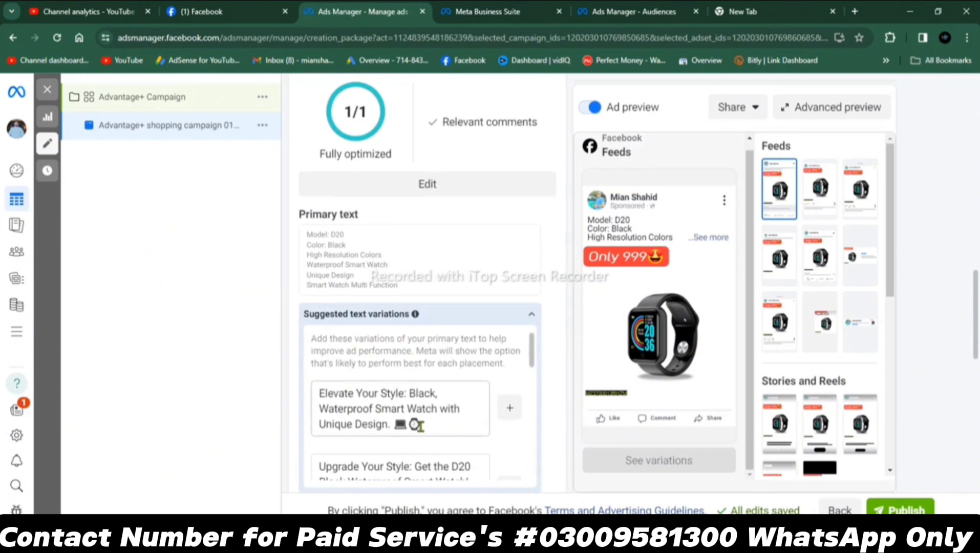
scroll(433, 424, "down", 3)
scroll(441, 408, "down", 3)
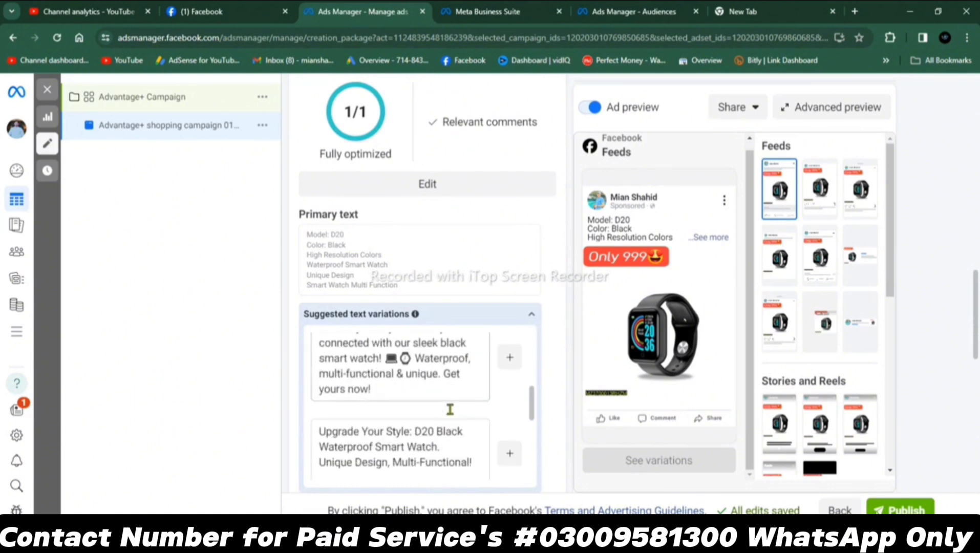
scroll(445, 405, "up", 2)
scroll(410, 410, "up", 2)
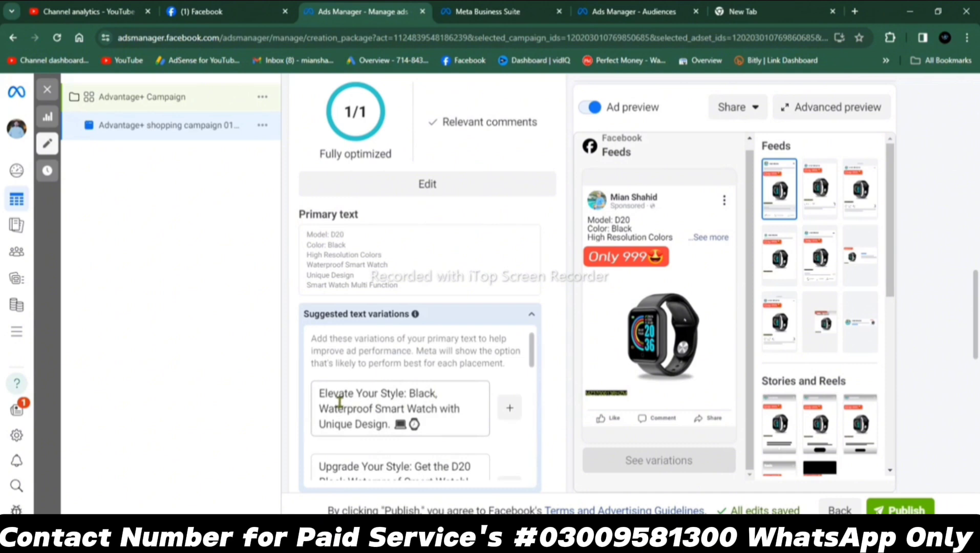
scroll(446, 410, "down", 5)
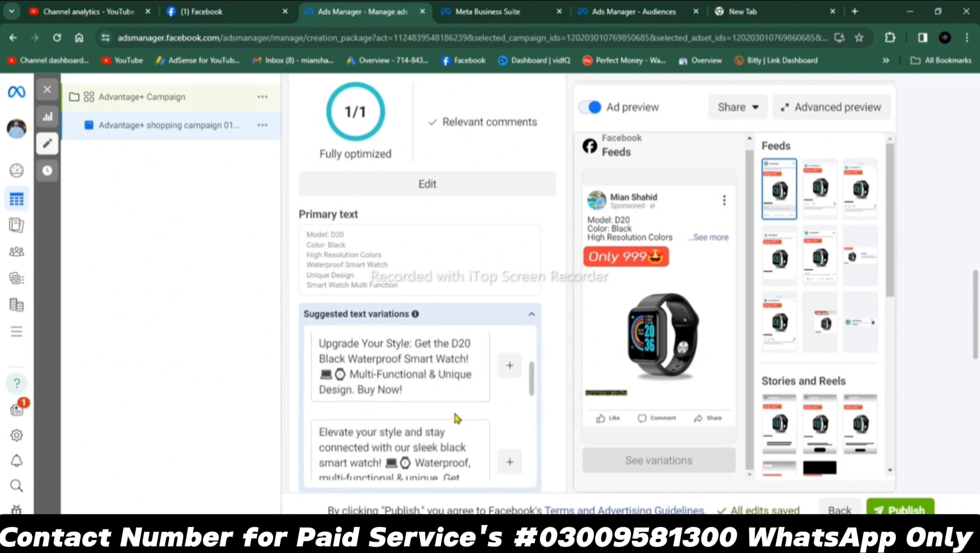
scroll(460, 415, "down", 1)
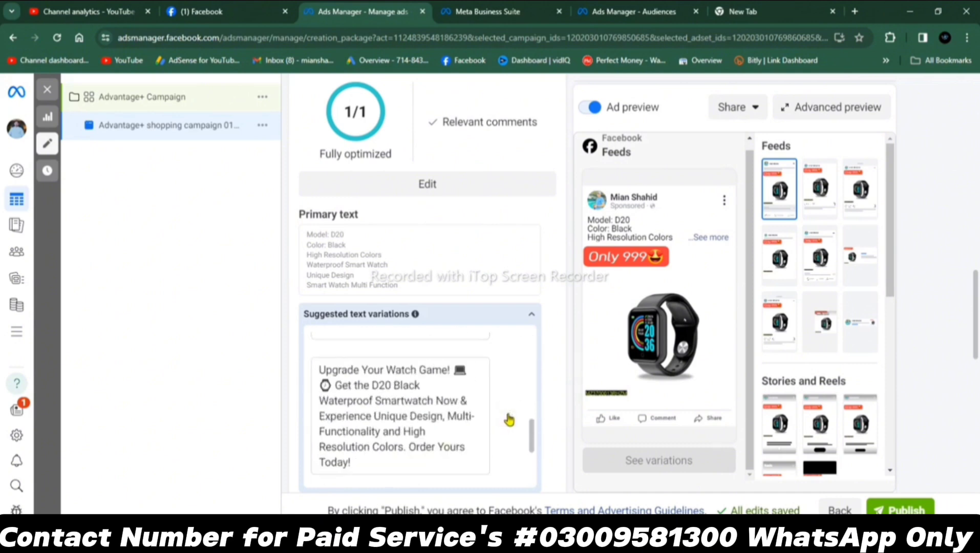
left_click(507, 415)
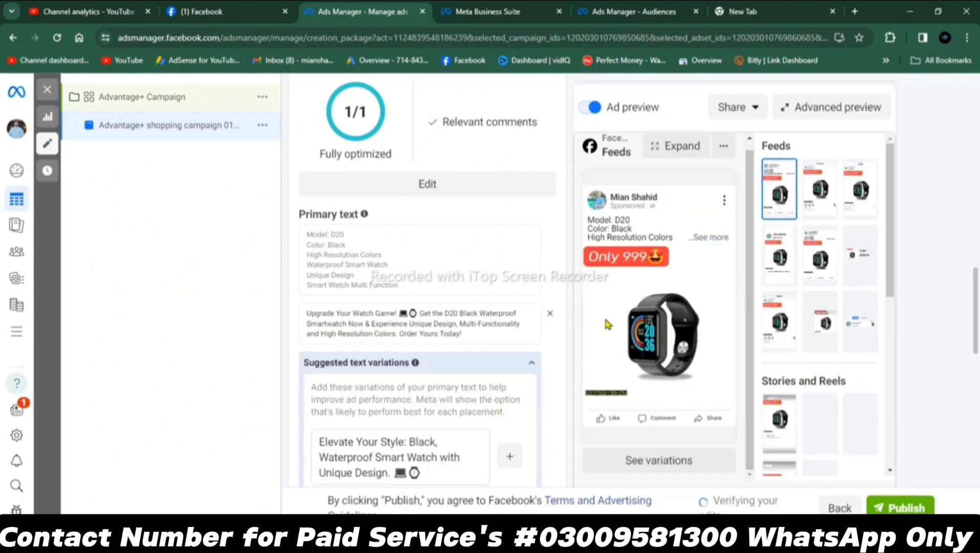
- Start adding a call to action to the post and choose Order now as its option
scroll(454, 343, "down", 5)
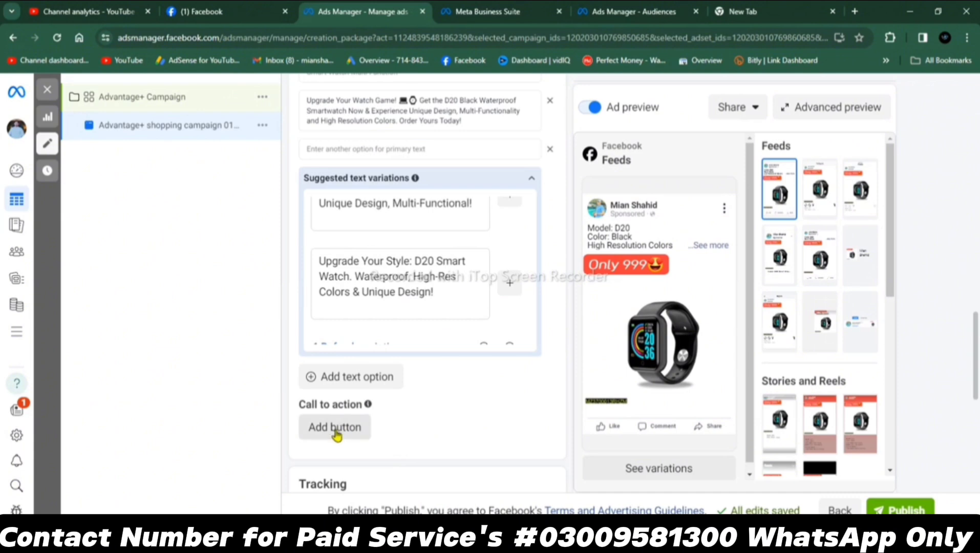
left_click(333, 429)
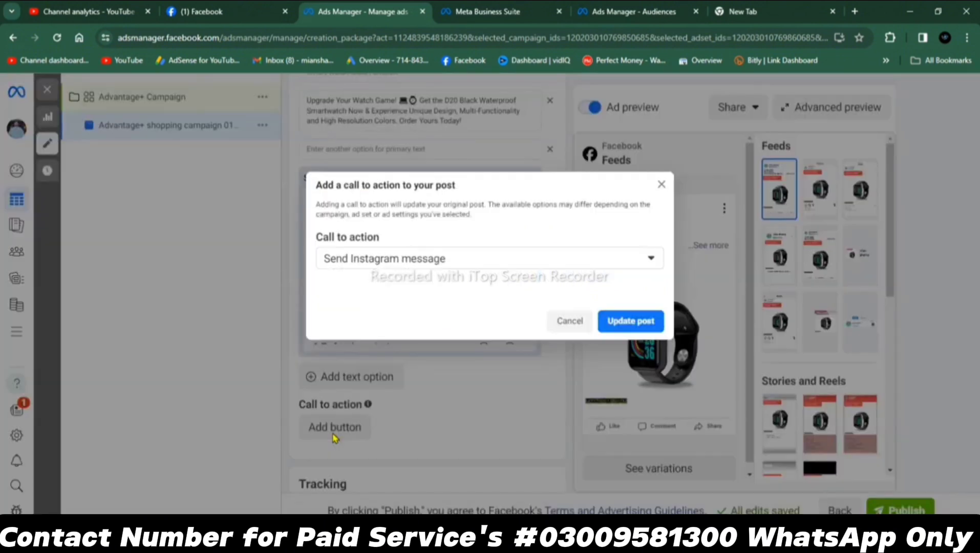
left_click(653, 260)
scroll(409, 356, "down", 3)
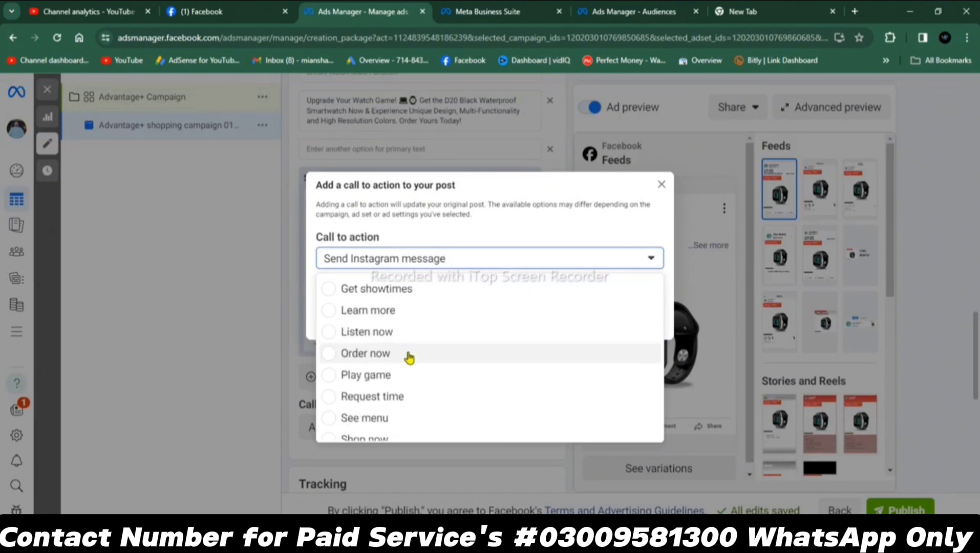
scroll(409, 358, "down", 1)
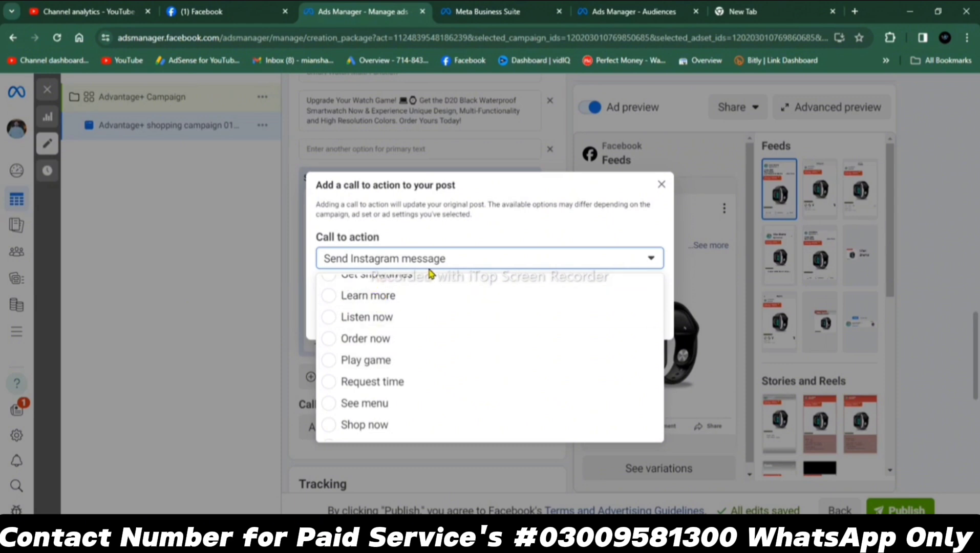
left_click(414, 342)
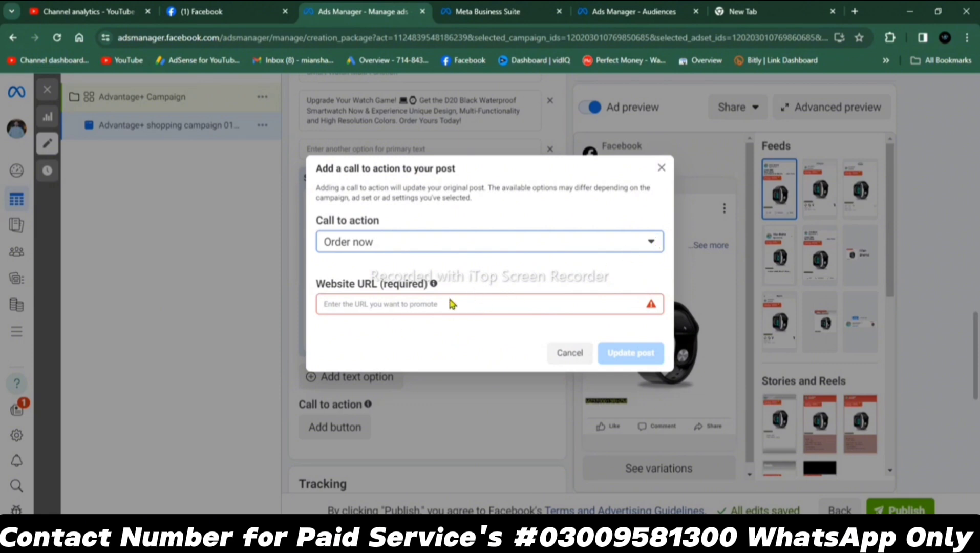
- Change the call to action to Send Instagram message and update the post with it
left_click(653, 244)
scroll(520, 314, "up", 5)
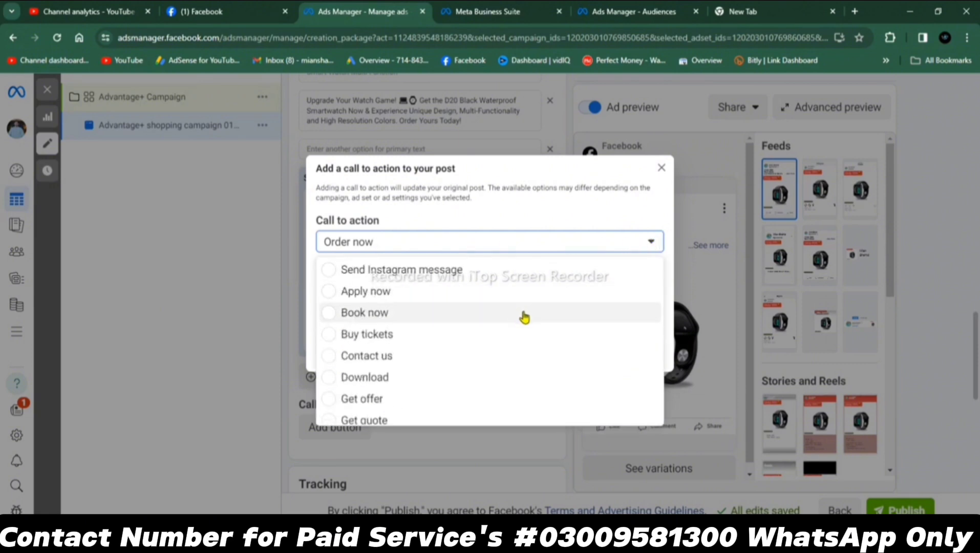
left_click(473, 276)
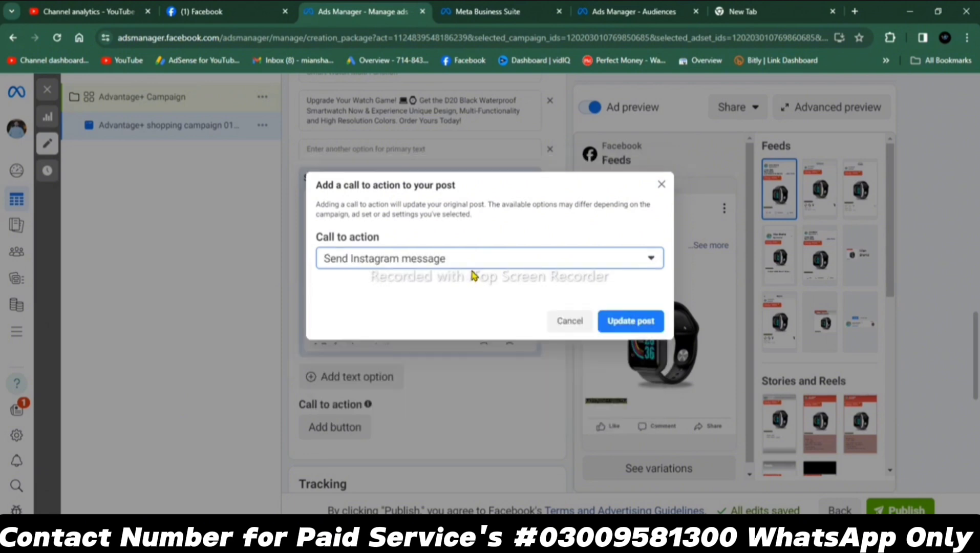
left_click(625, 322)
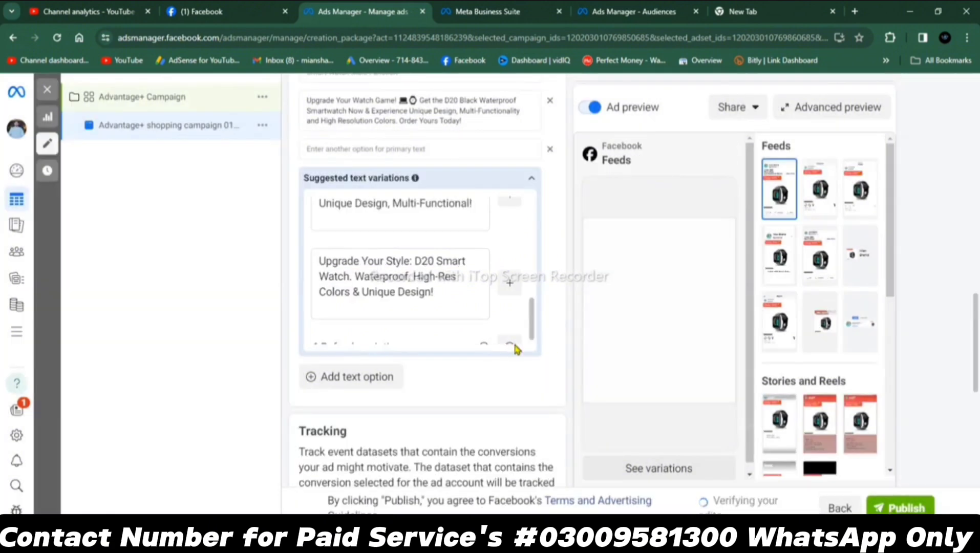
- Examine the ad's Start conversations message template and the tracking settings for website, app and offline events
scroll(508, 344, "down", 3)
scroll(487, 370, "down", 3)
scroll(482, 372, "down", 4)
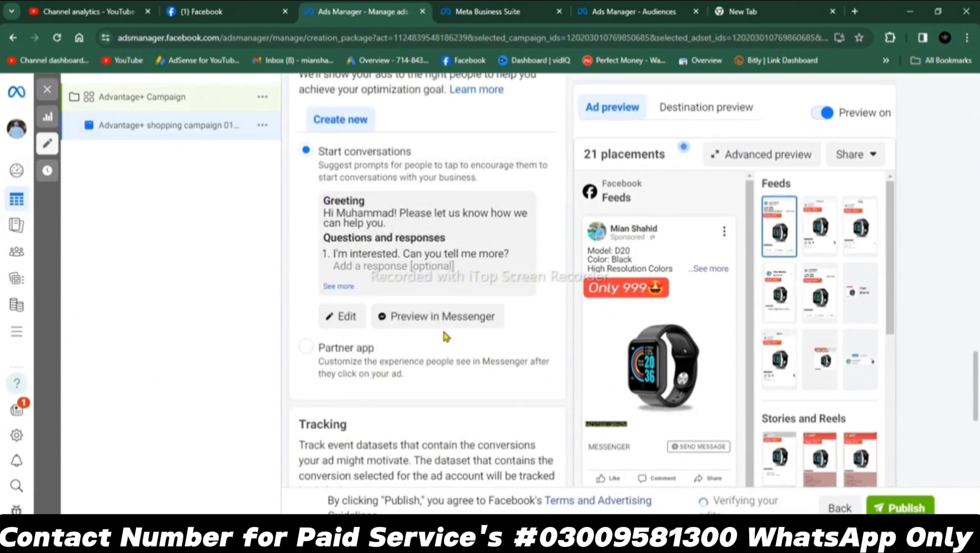
scroll(446, 335, "down", 2)
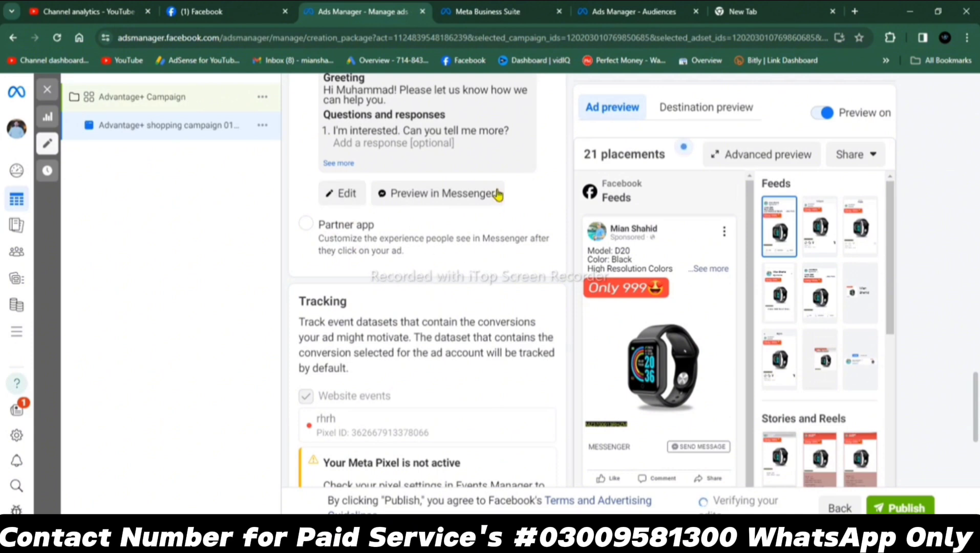
scroll(517, 346, "down", 5)
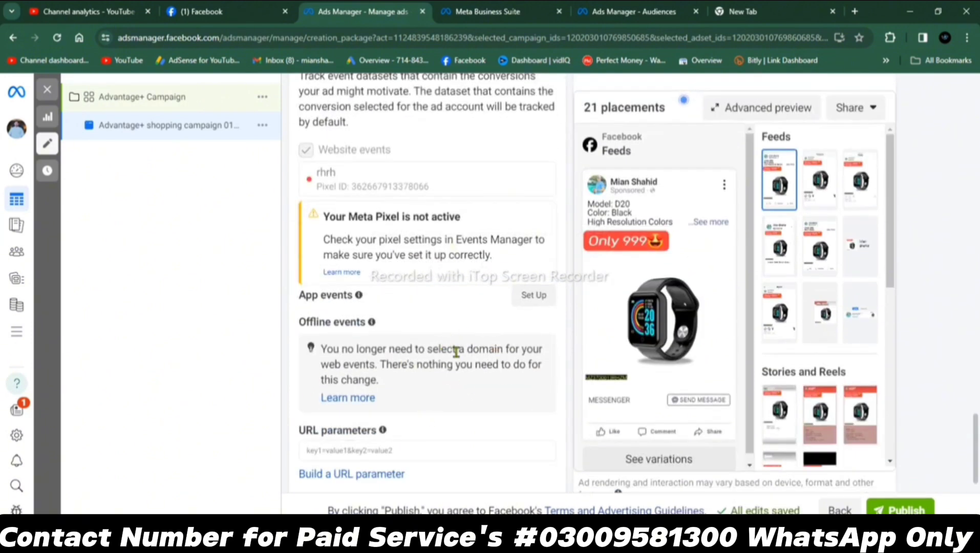
scroll(415, 341, "up", 1)
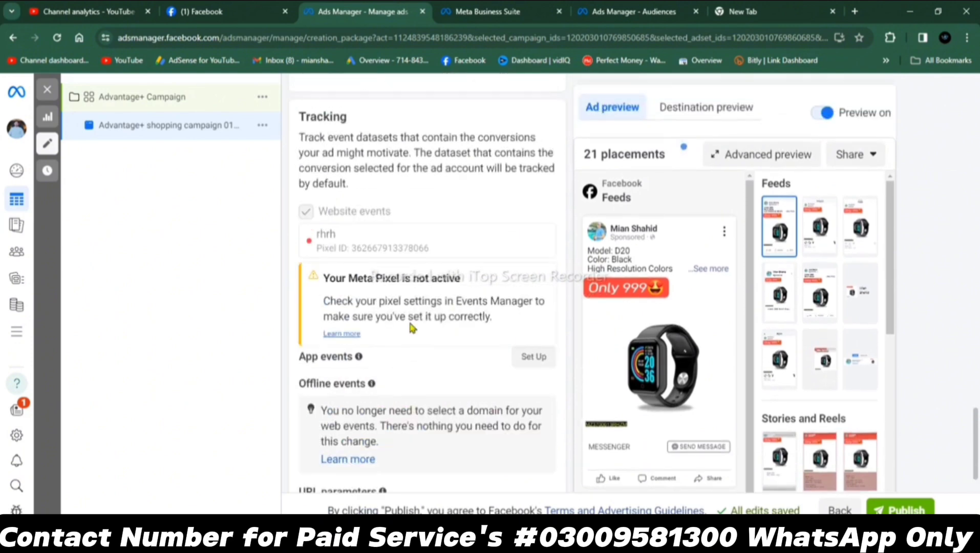
scroll(407, 251, "down", 2)
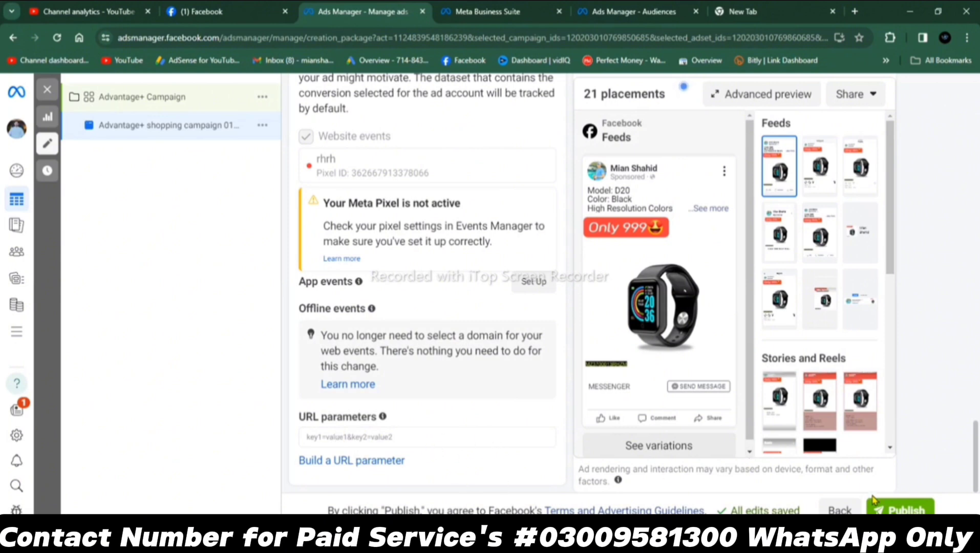
- Submit the campaign for publishing and proceed to the debit or credit card details, starting with the name on card
left_click(901, 511)
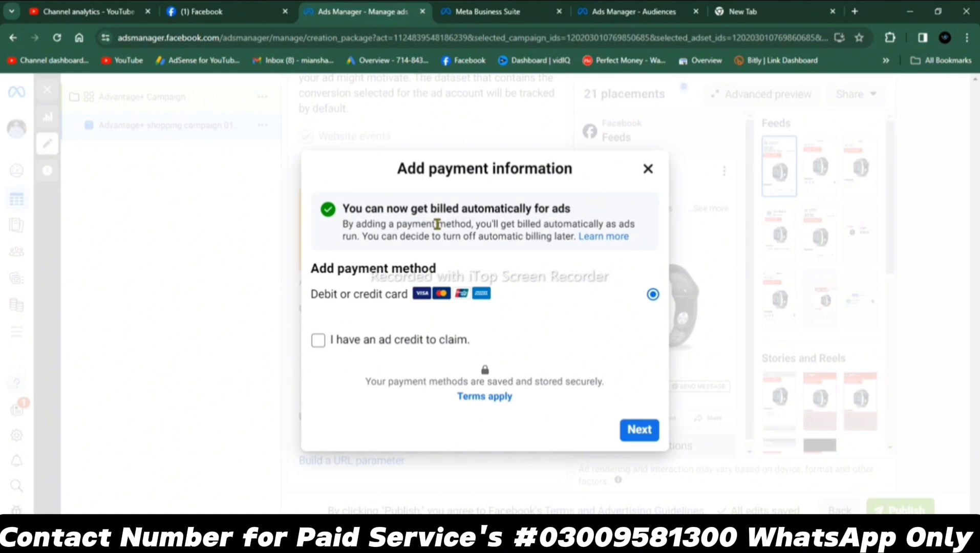
left_click(628, 432)
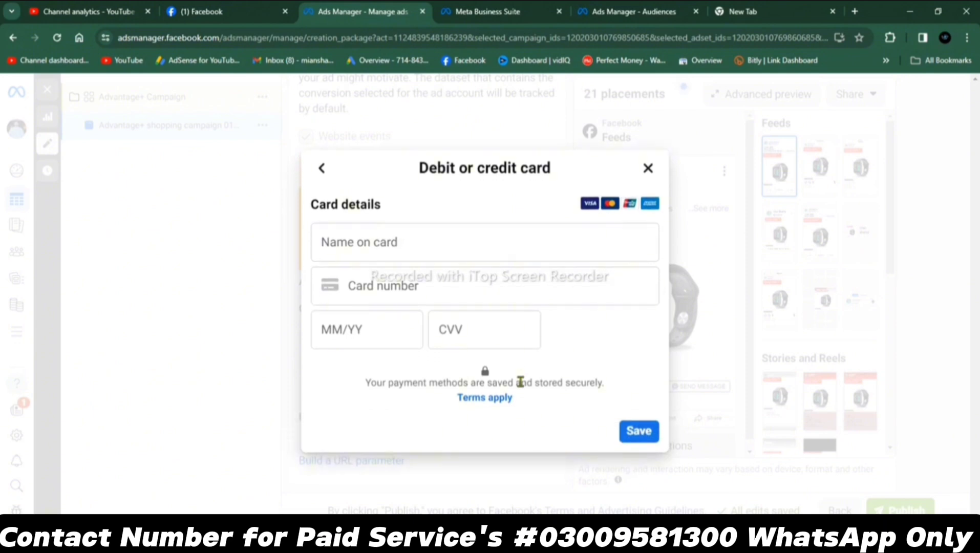
left_click(388, 247)
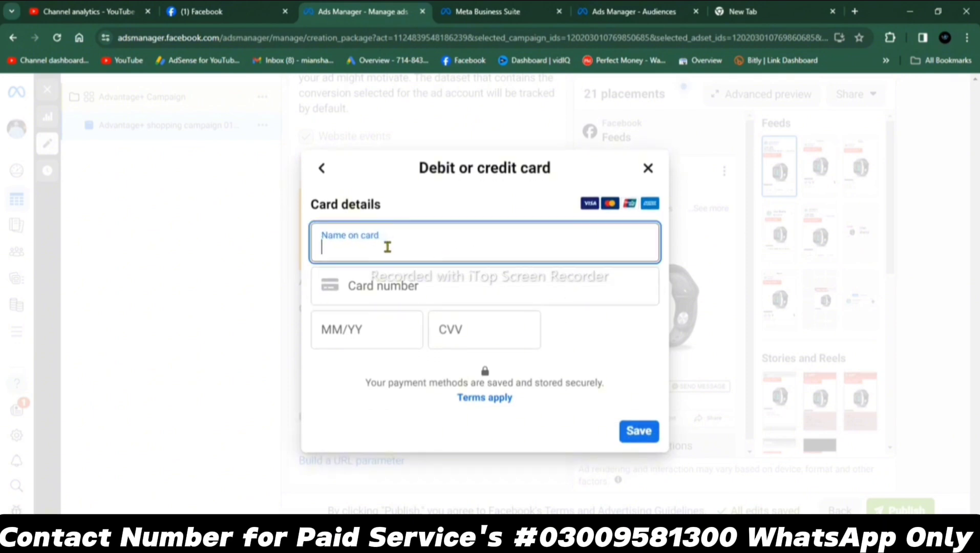